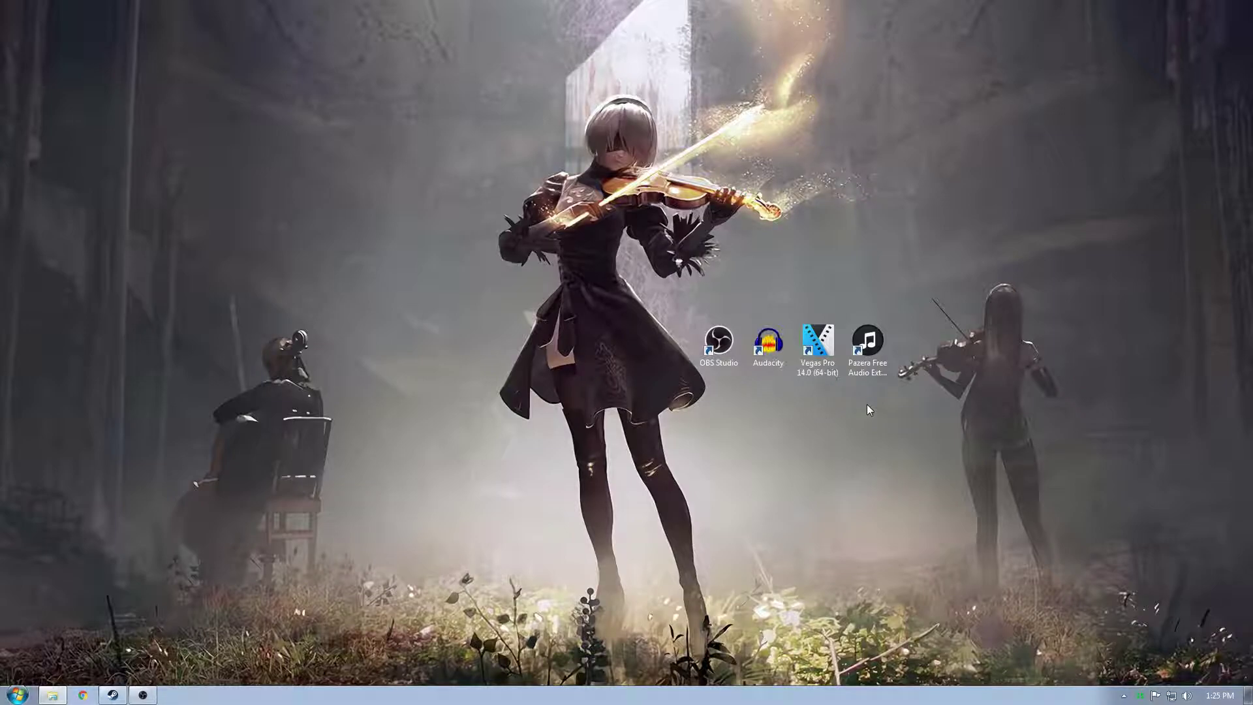
Select the Pazera Free Audio Extractor and OBS Studio desktop shortcuts in turn.
left_click(873, 372)
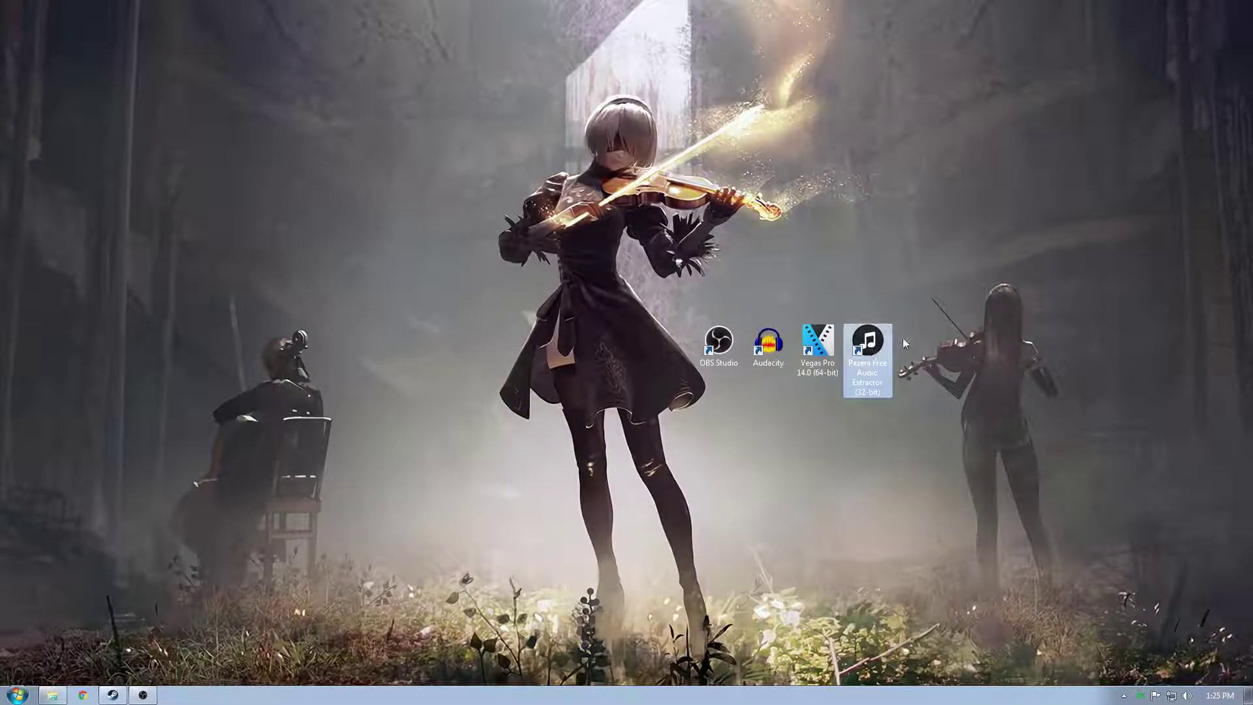
left_click(623, 445)
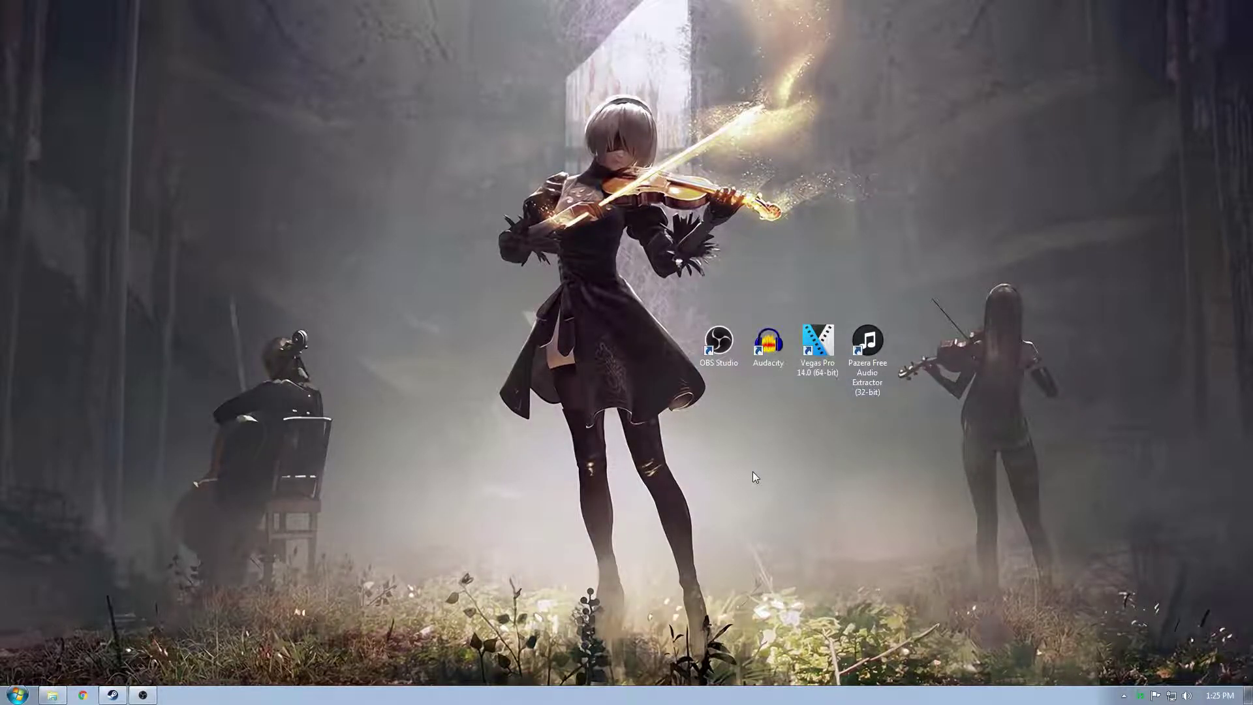
left_click(718, 342)
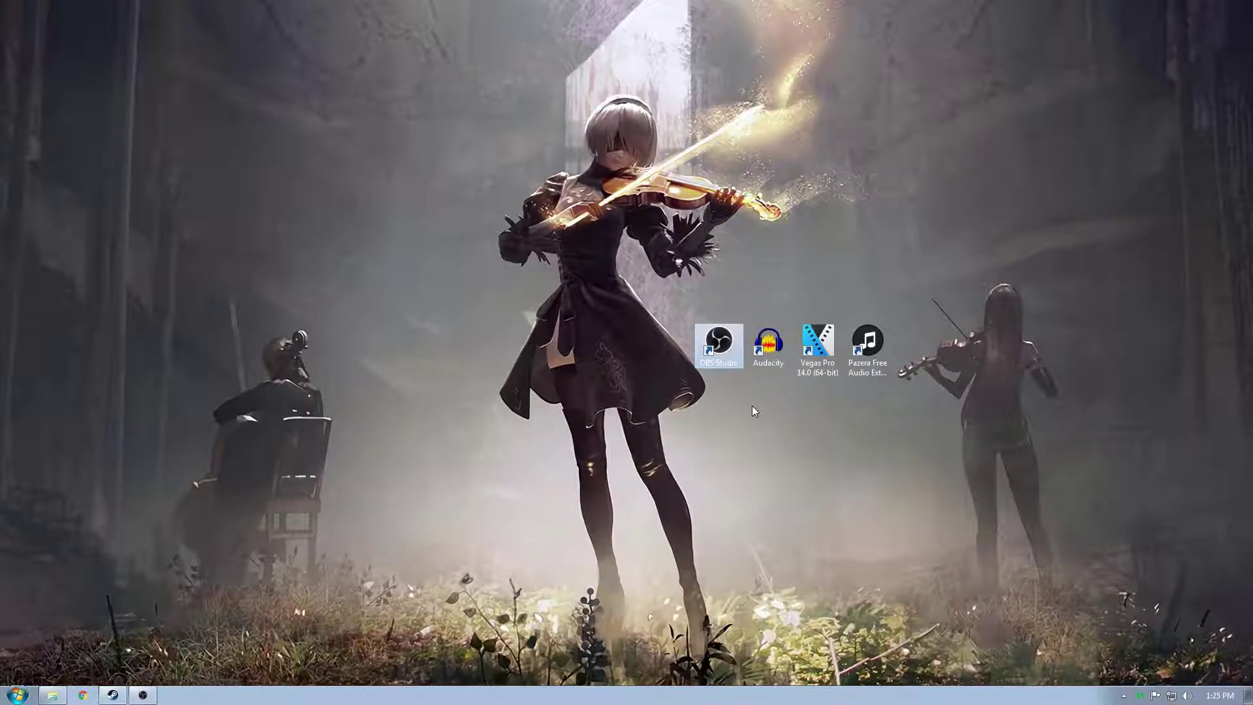
left_click(873, 338)
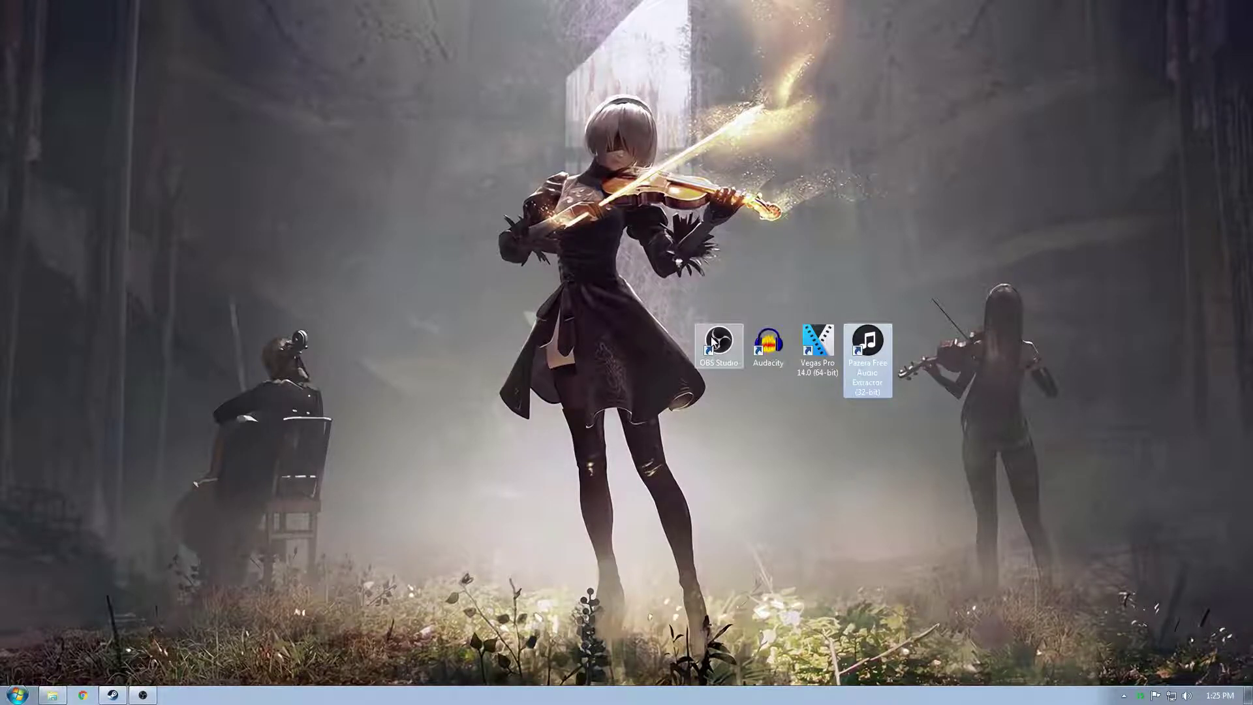
left_click(713, 342)
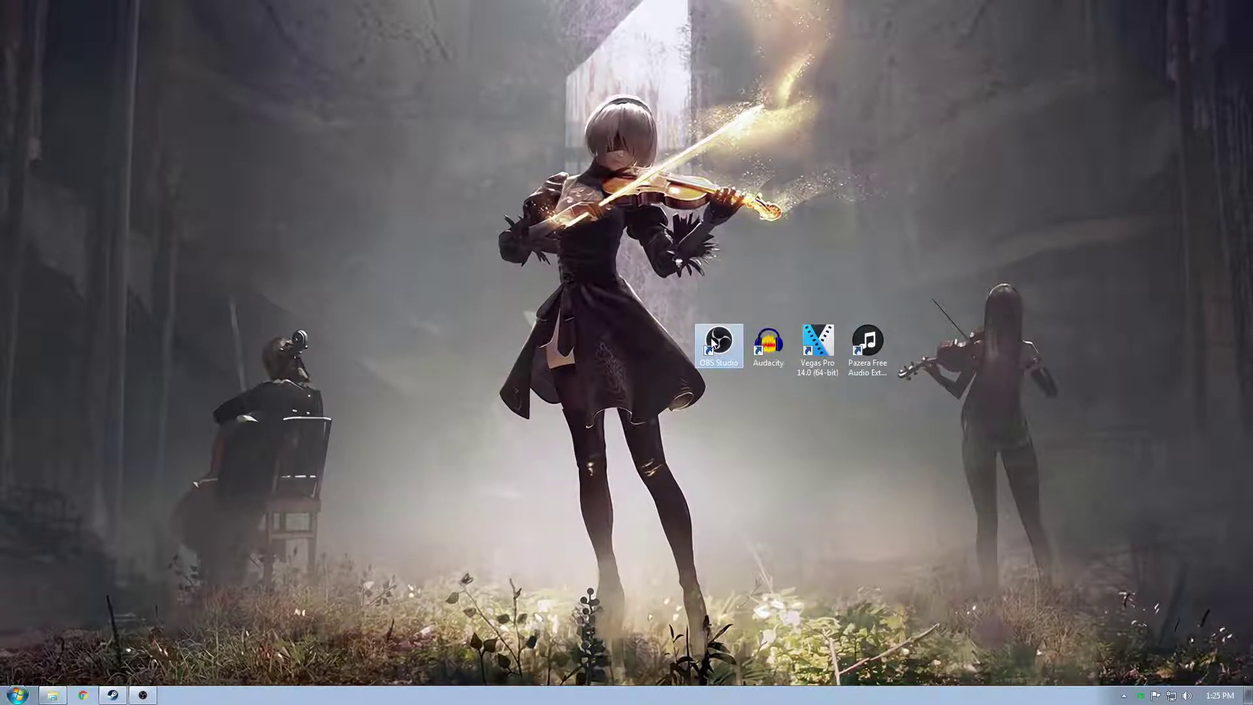
left_click(861, 347)
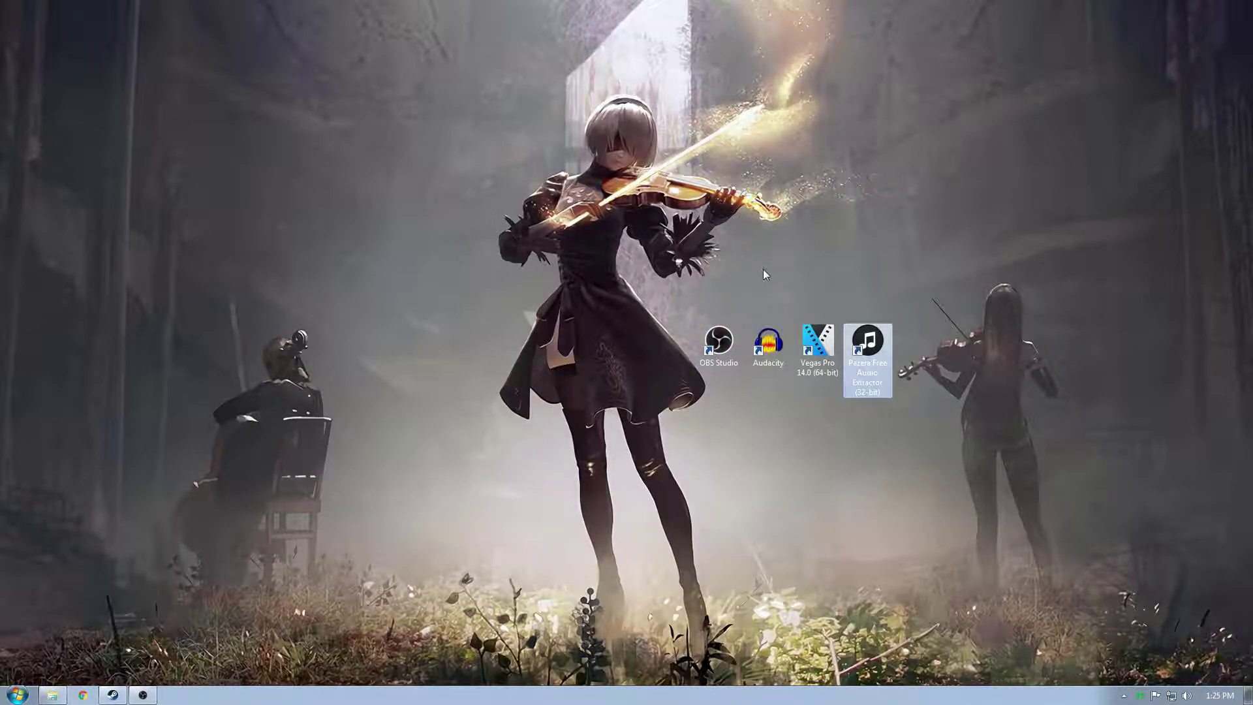
Select the Audacity, Vegas Pro 14.0 and OBS shortcuts, then restore OBS Studio from the taskbar.
left_click(767, 348)
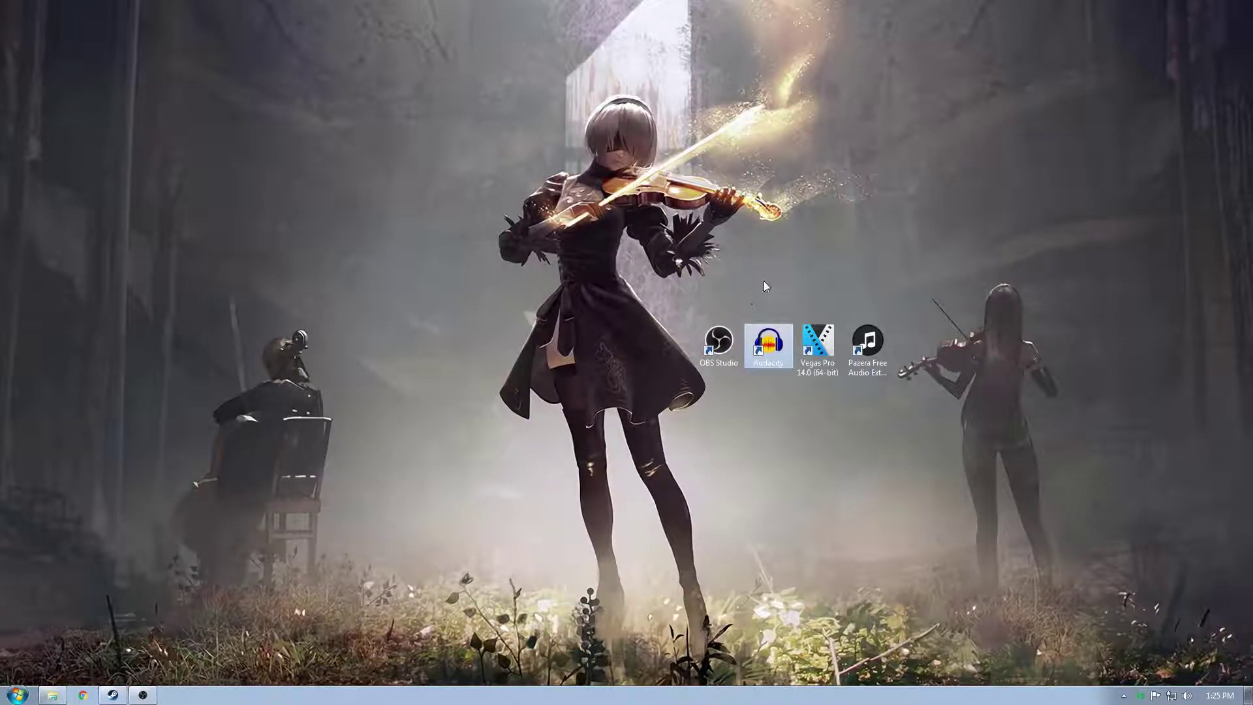
left_click(721, 341)
left_click(770, 345)
left_click(818, 344)
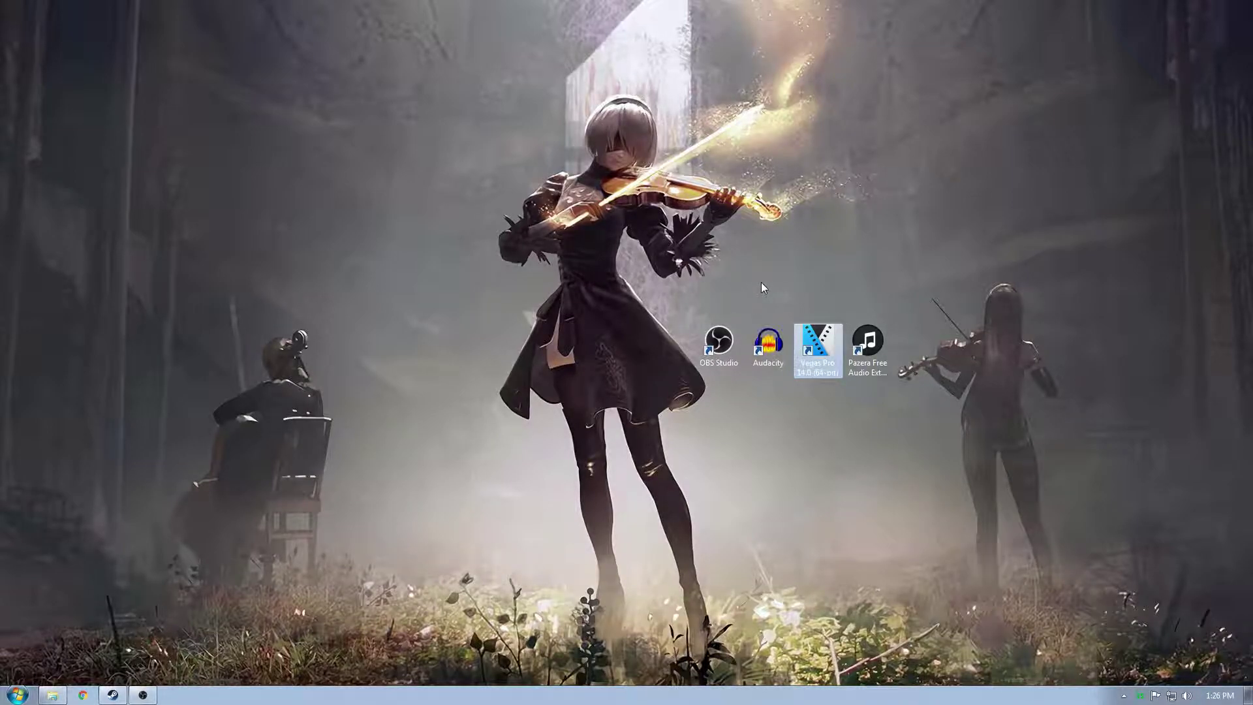
left_click(868, 354)
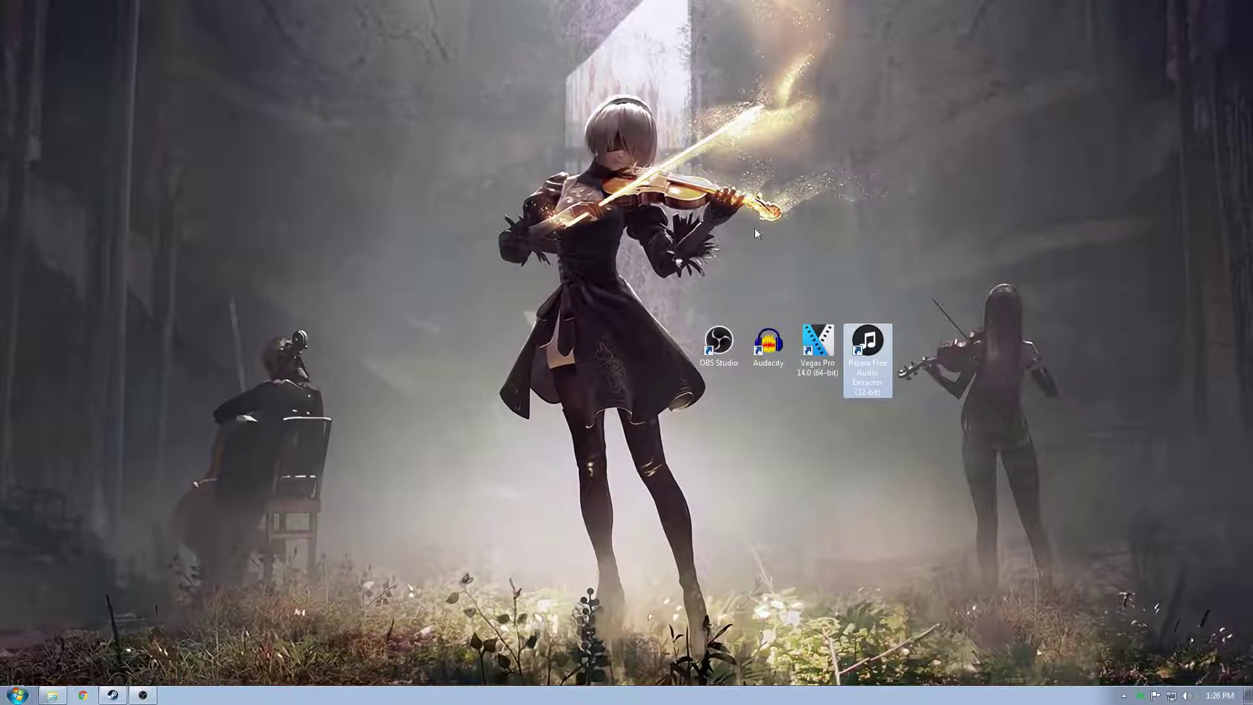
left_click(714, 348)
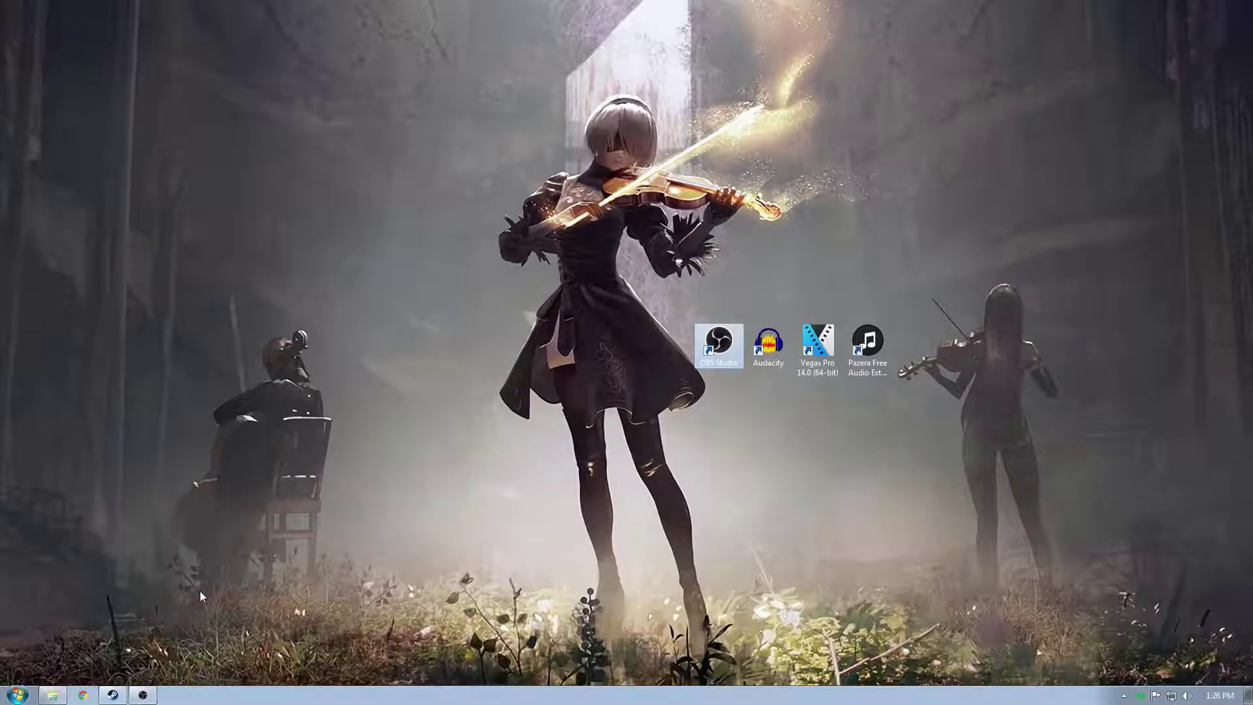
left_click(143, 696)
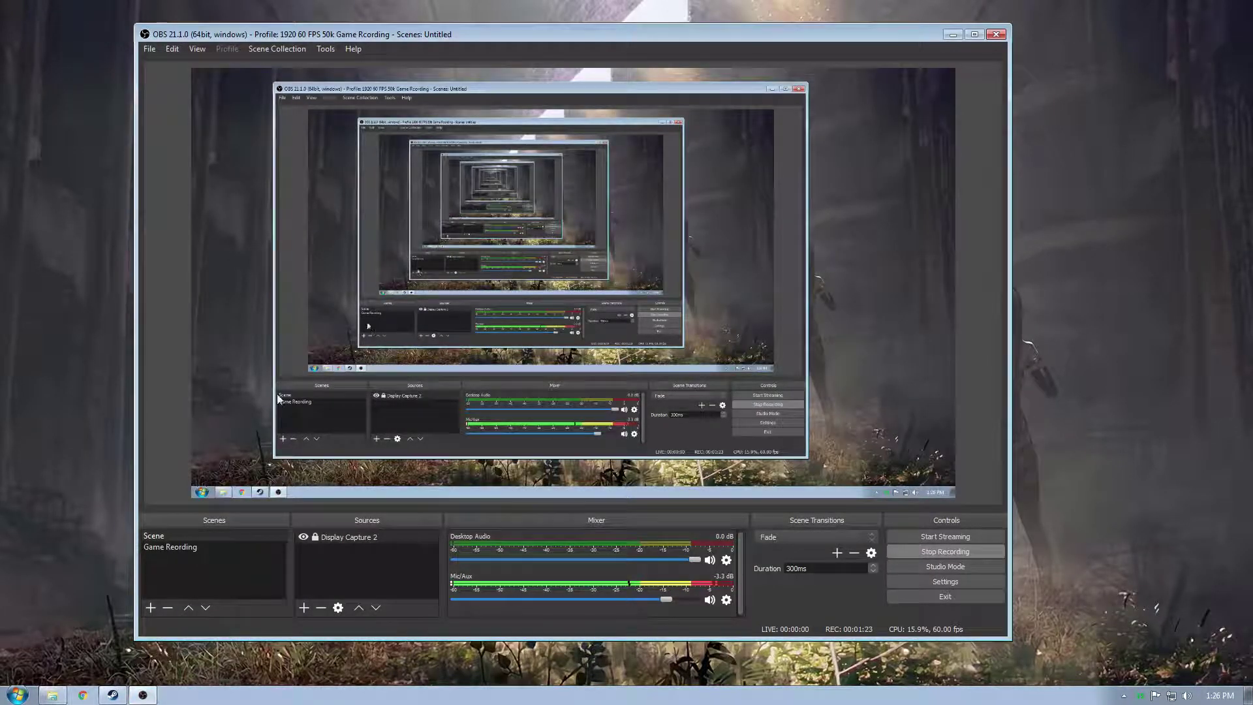
Move the OBS Studio main window a little to the left by its title bar.
left_click_drag(505, 41, 467, 41)
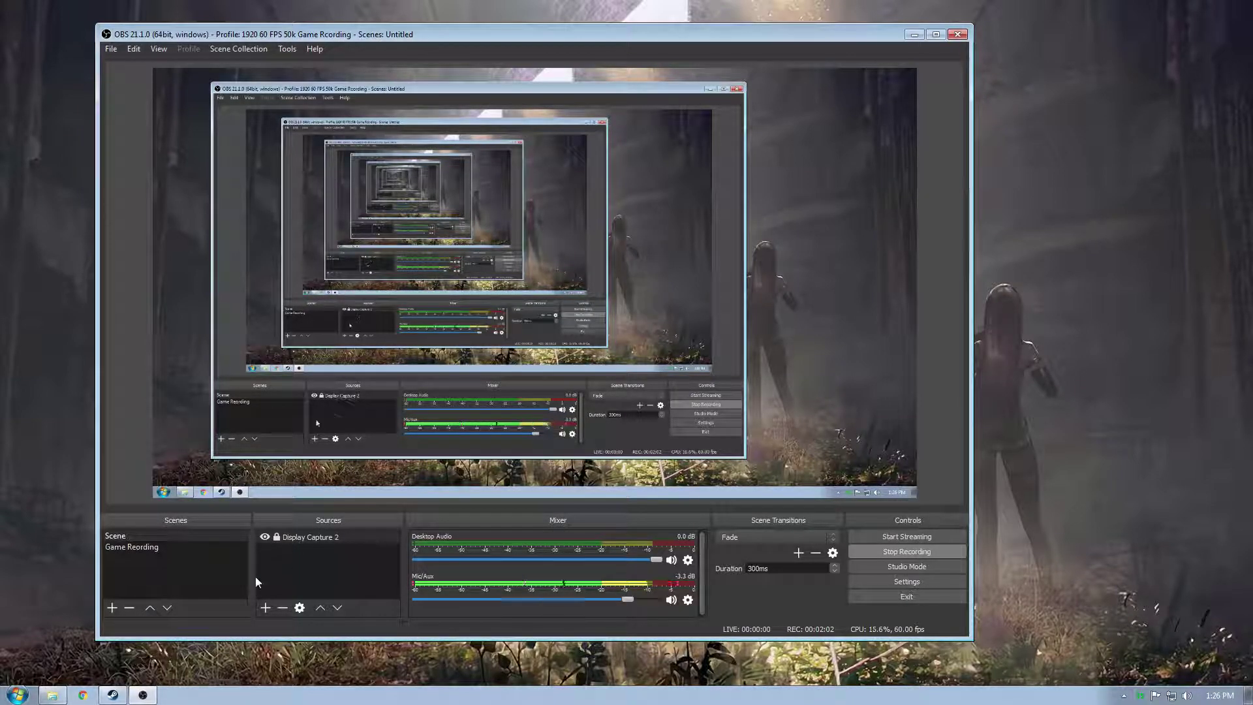
left_click(113, 608)
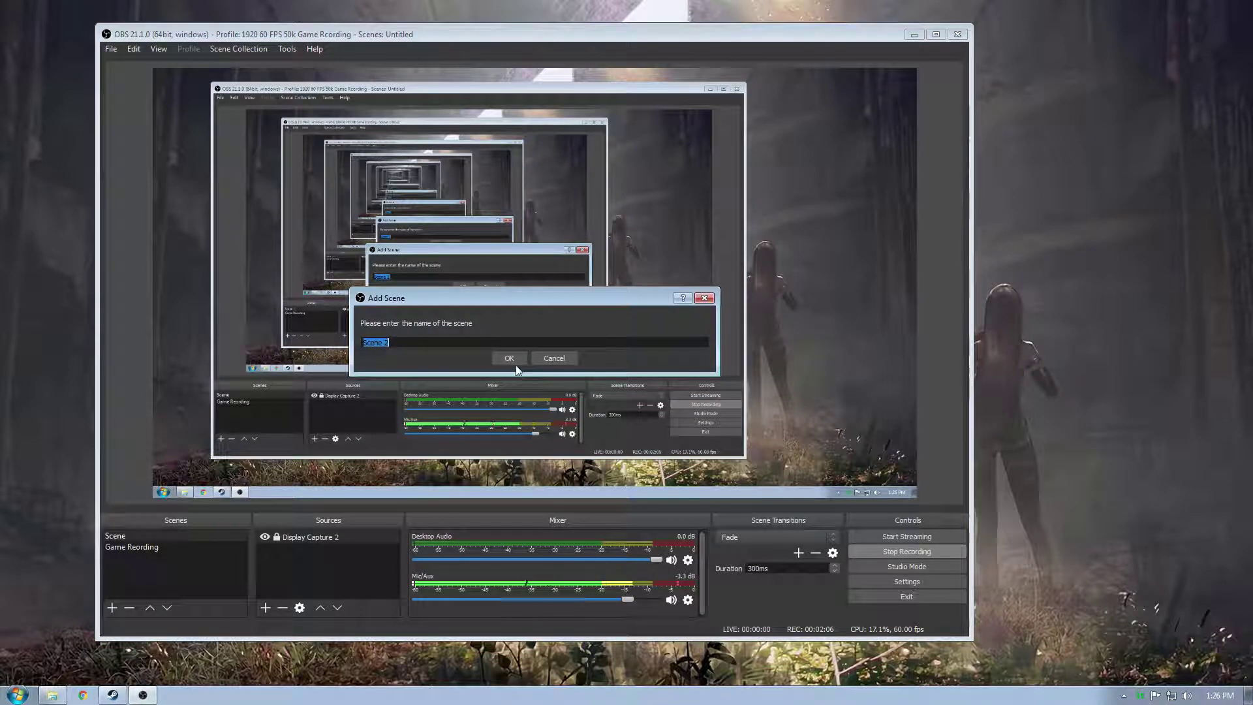
left_click(554, 357)
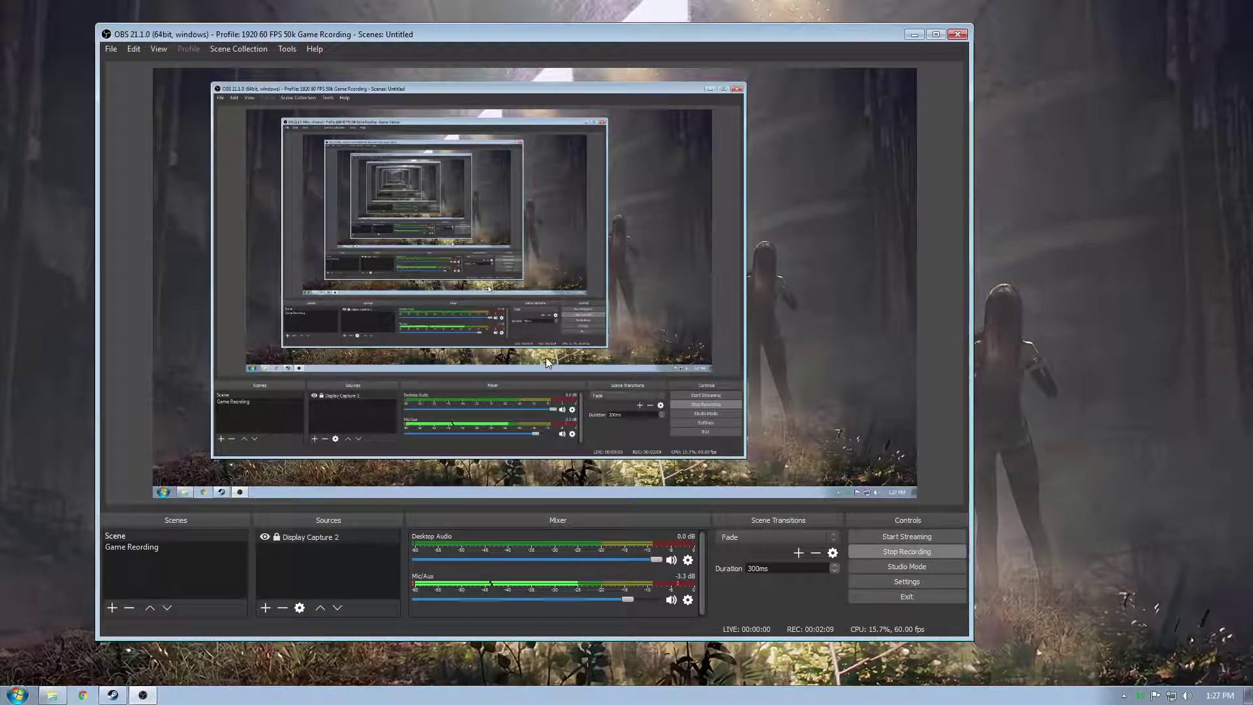
left_click(331, 575)
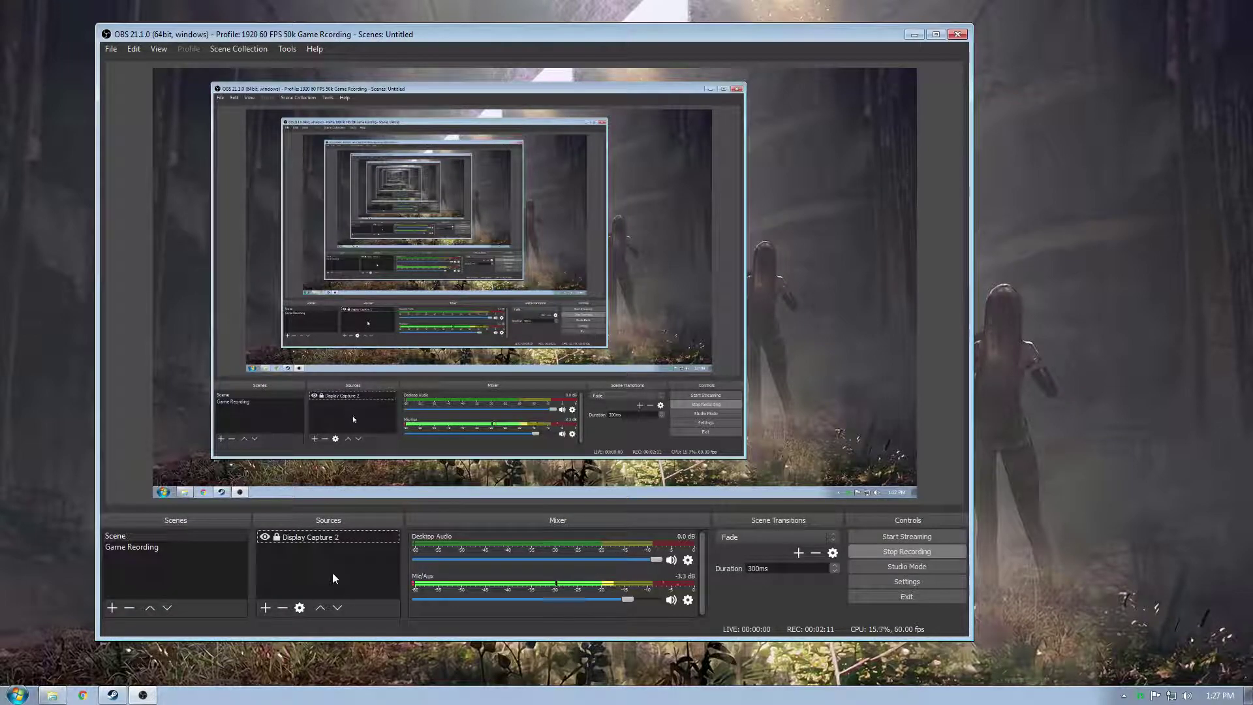
left_click(266, 607)
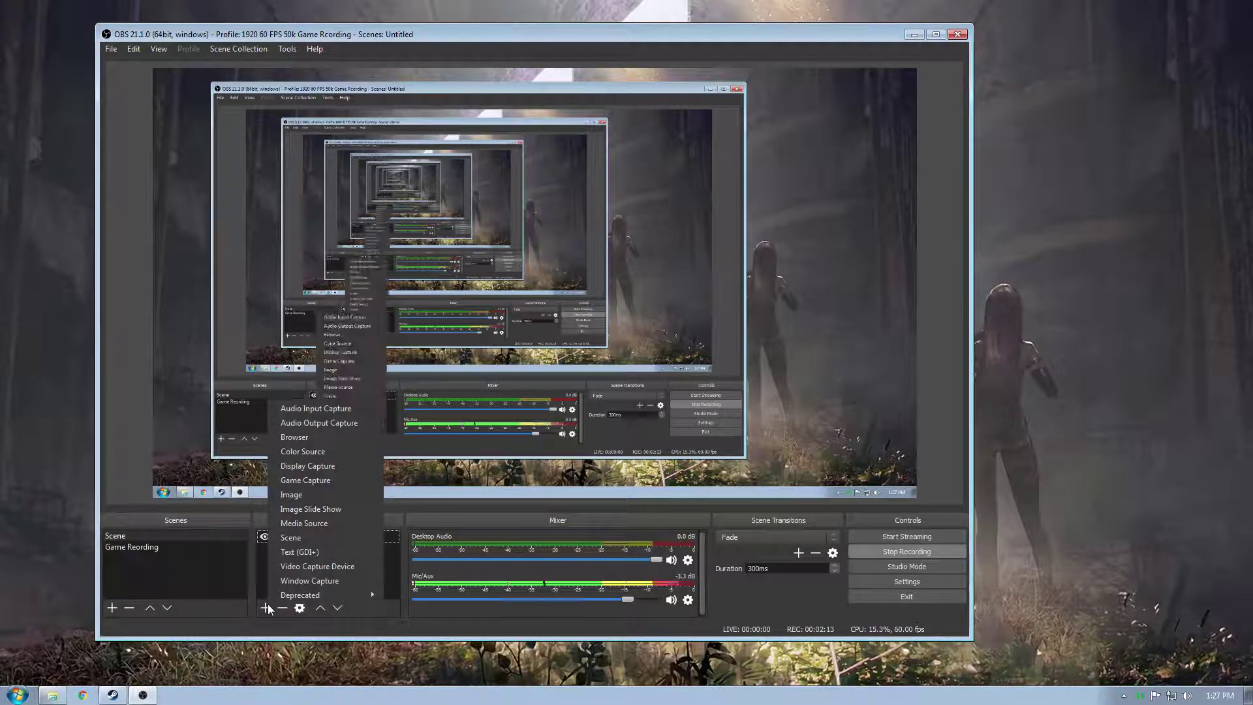
left_click(308, 466)
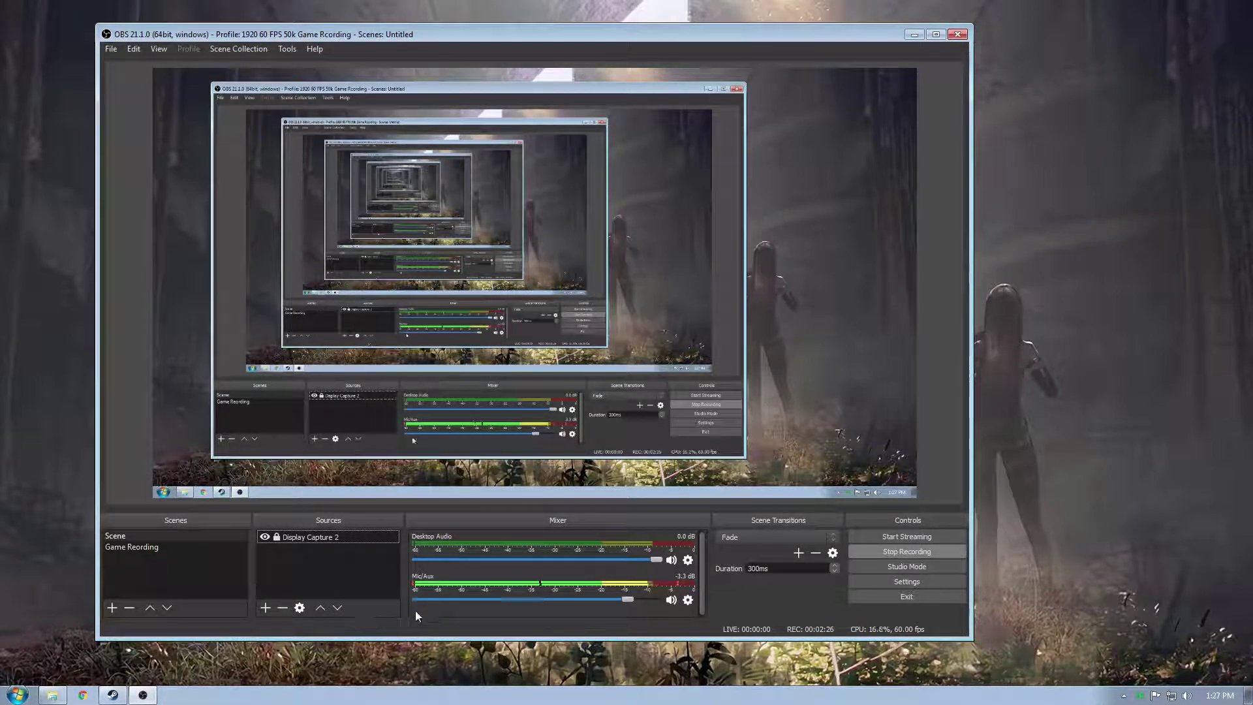
left_click(142, 546)
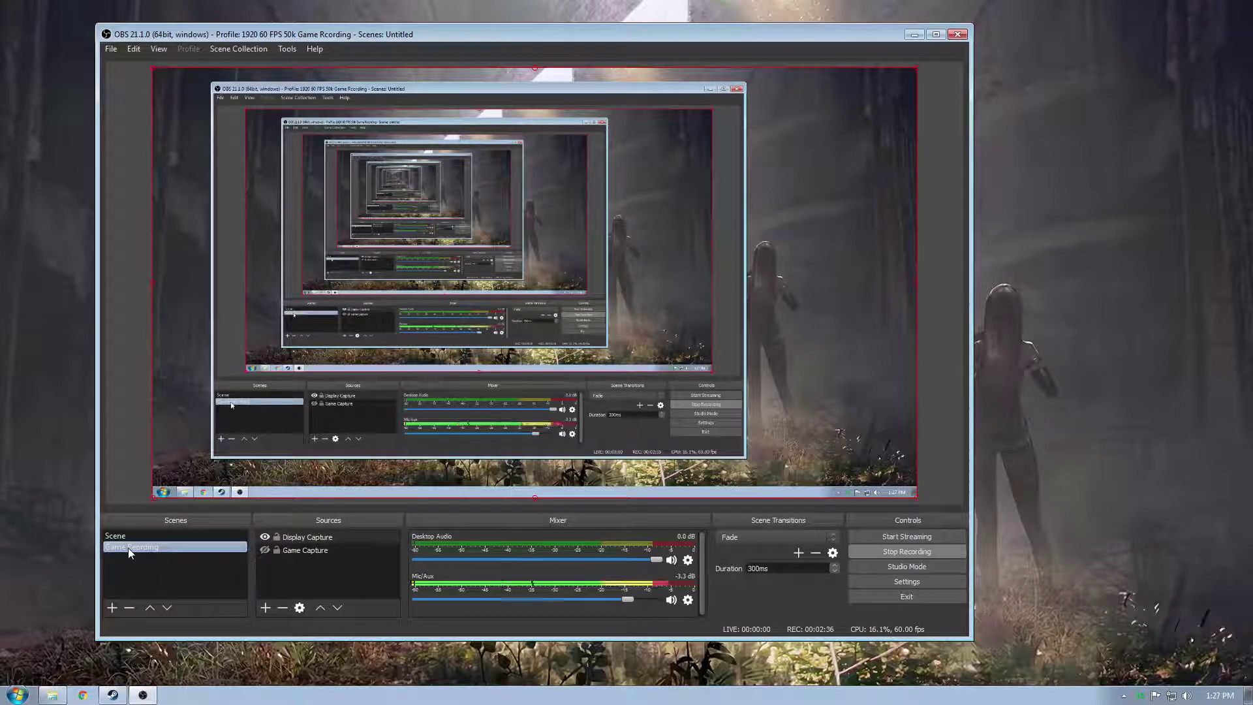
left_click(266, 608)
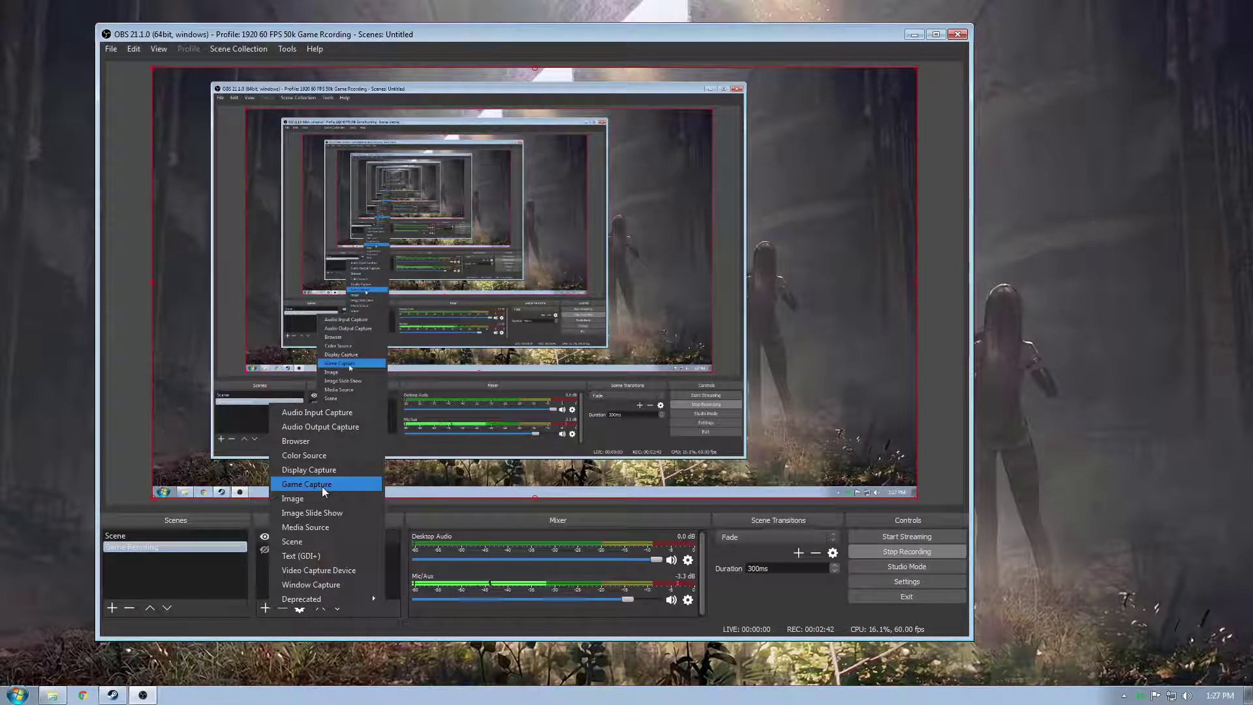
left_click(341, 624)
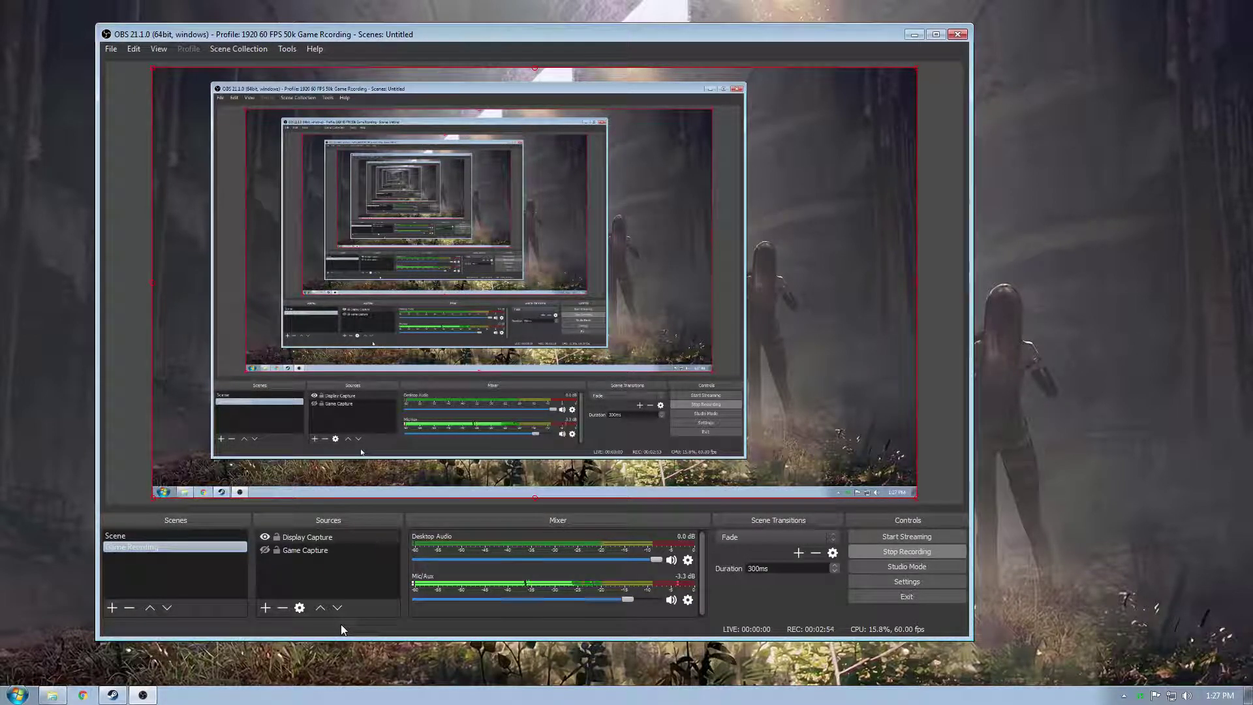
left_click(305, 554)
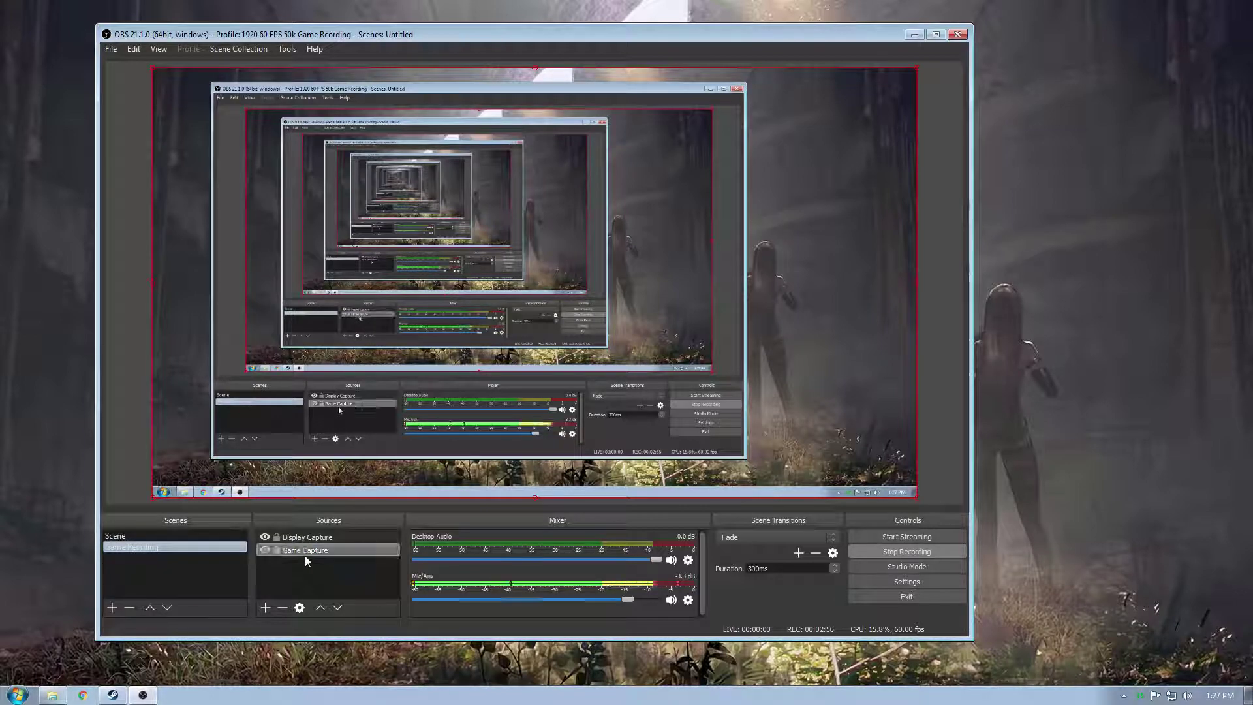
left_click(306, 577)
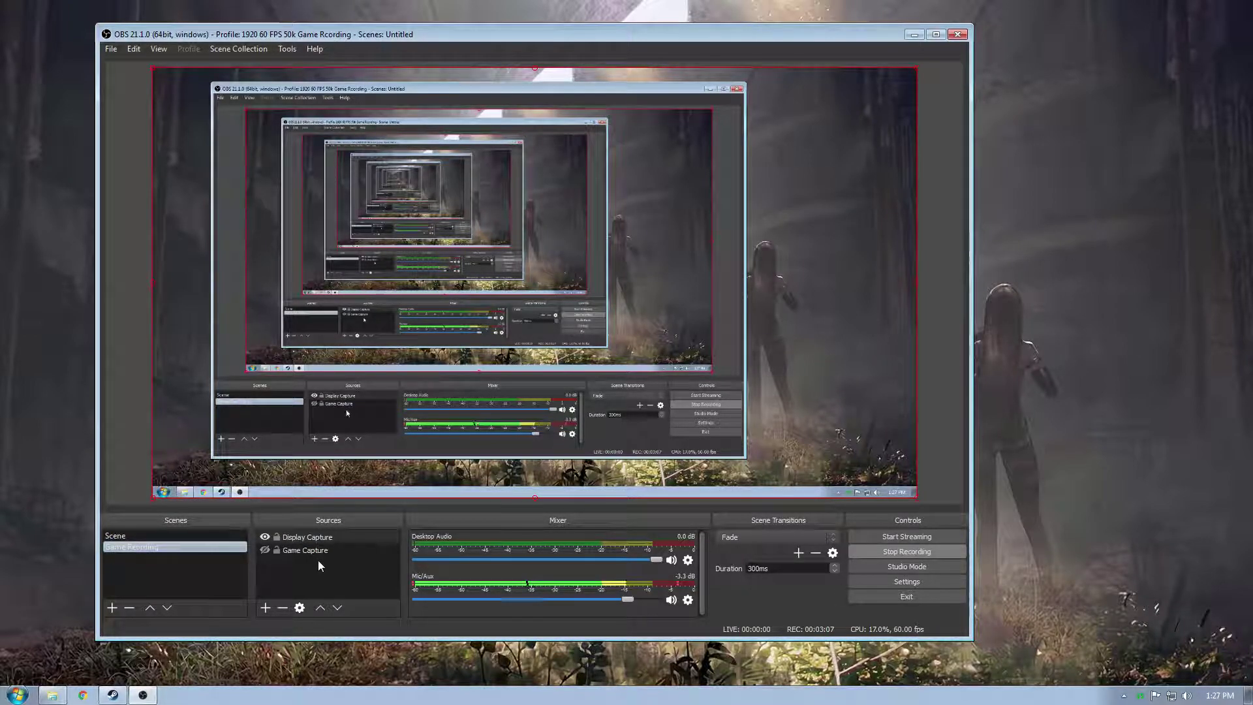
left_click(910, 582)
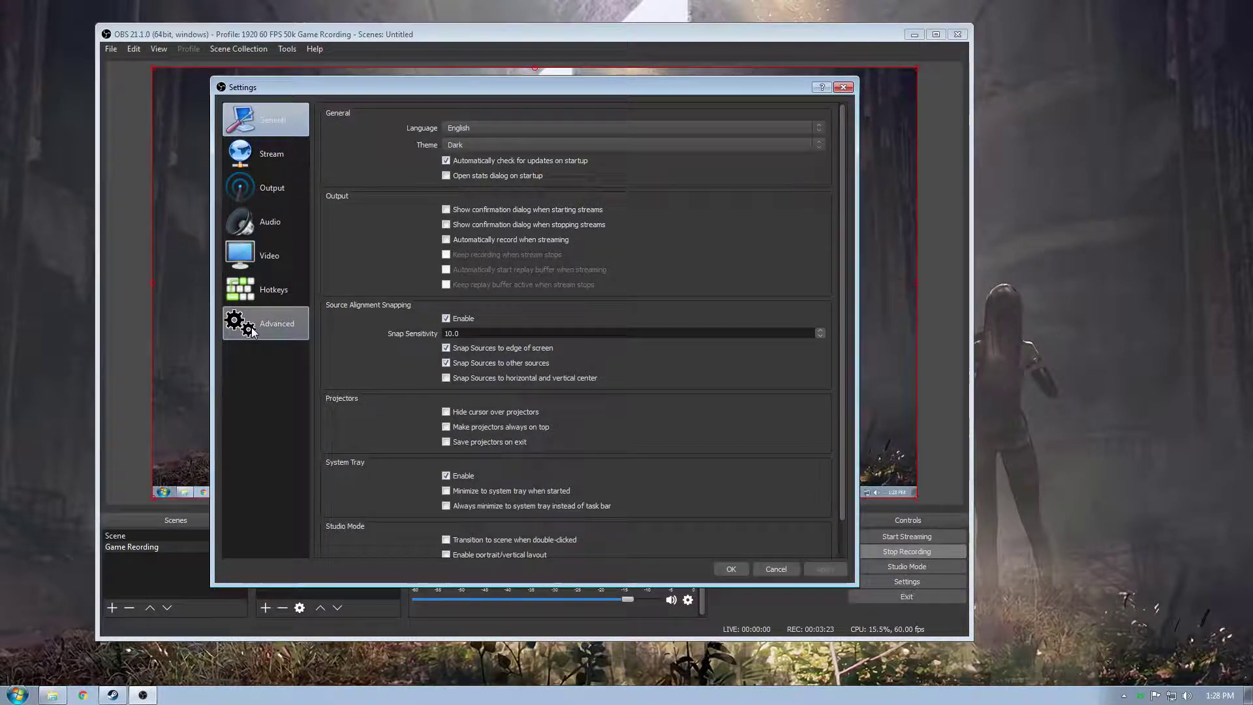
left_click(253, 331)
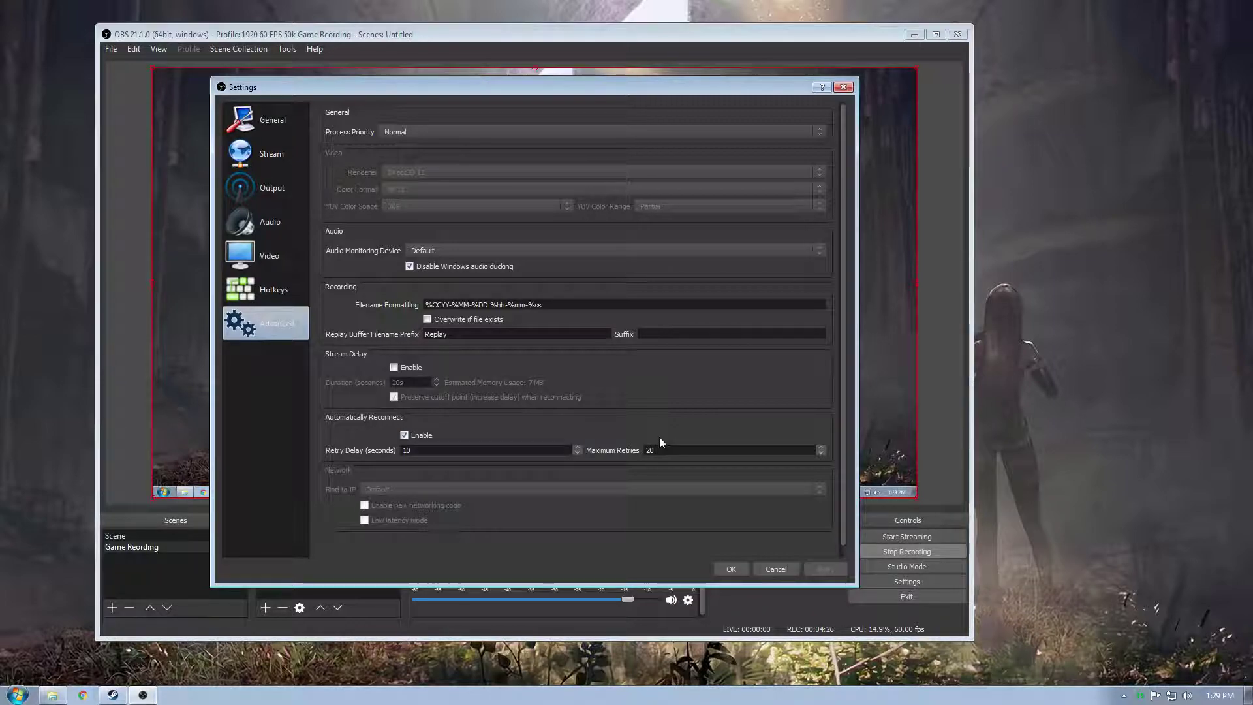
left_click(761, 570)
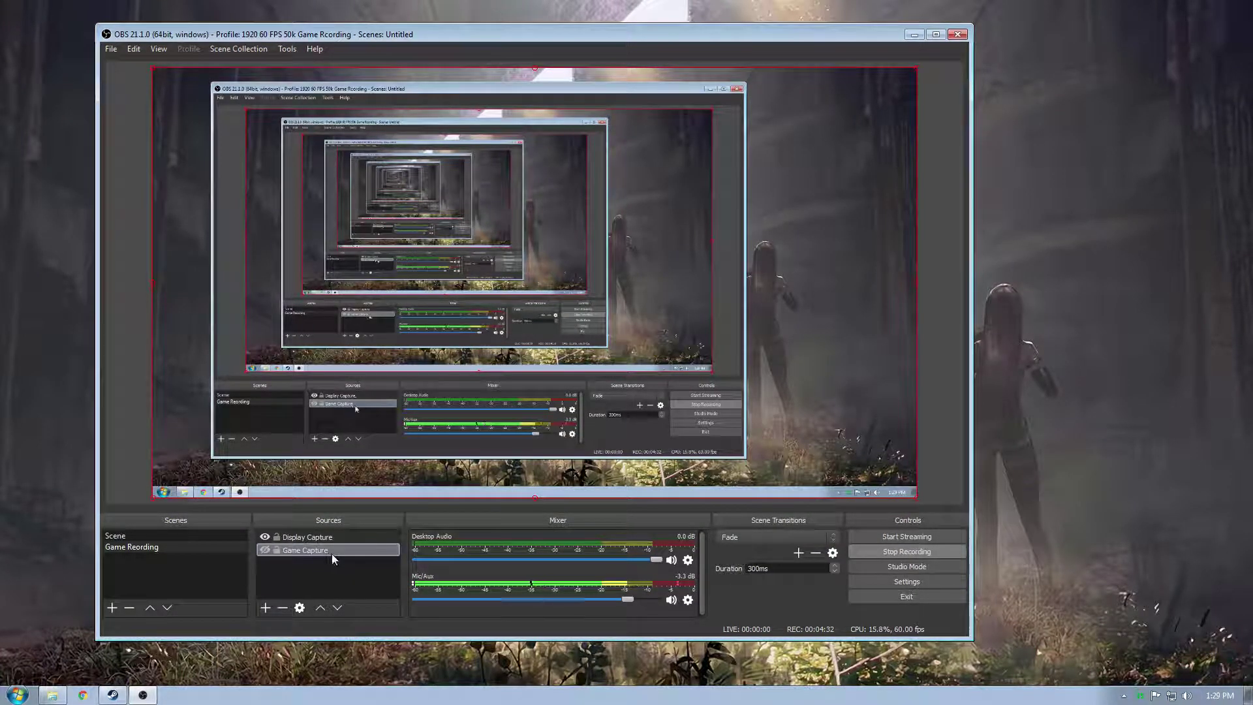
right_click(327, 552)
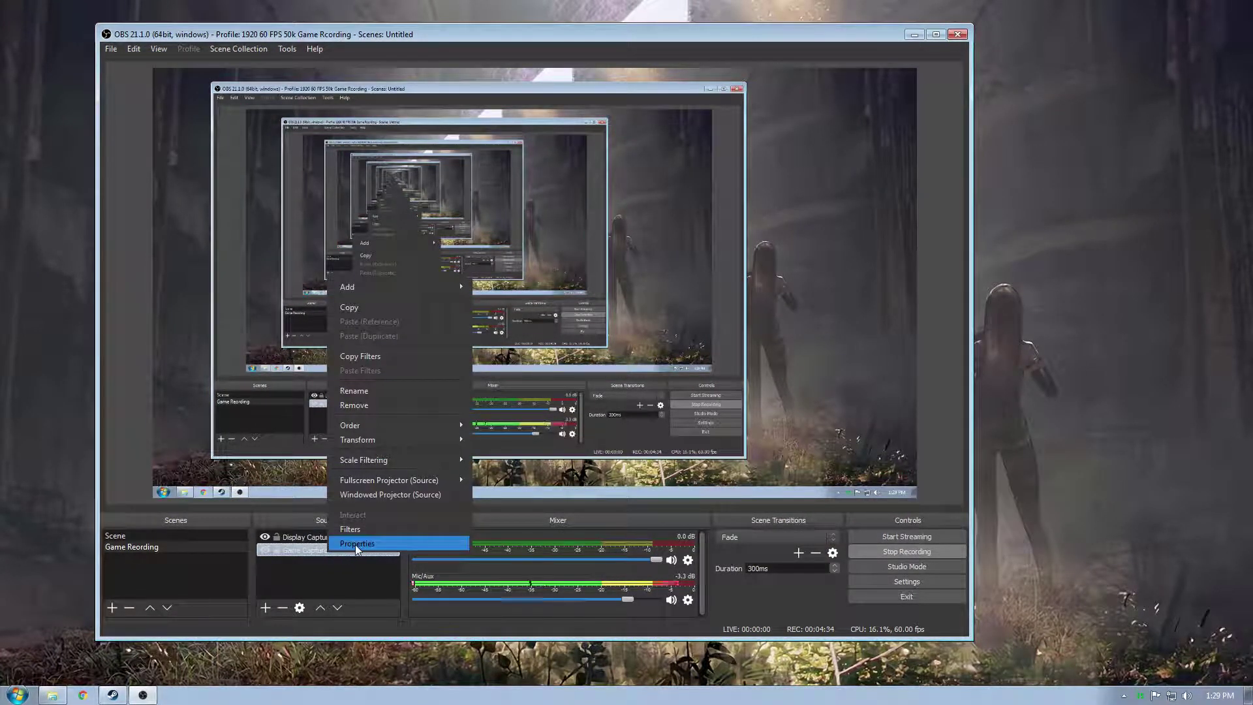
left_click(355, 544)
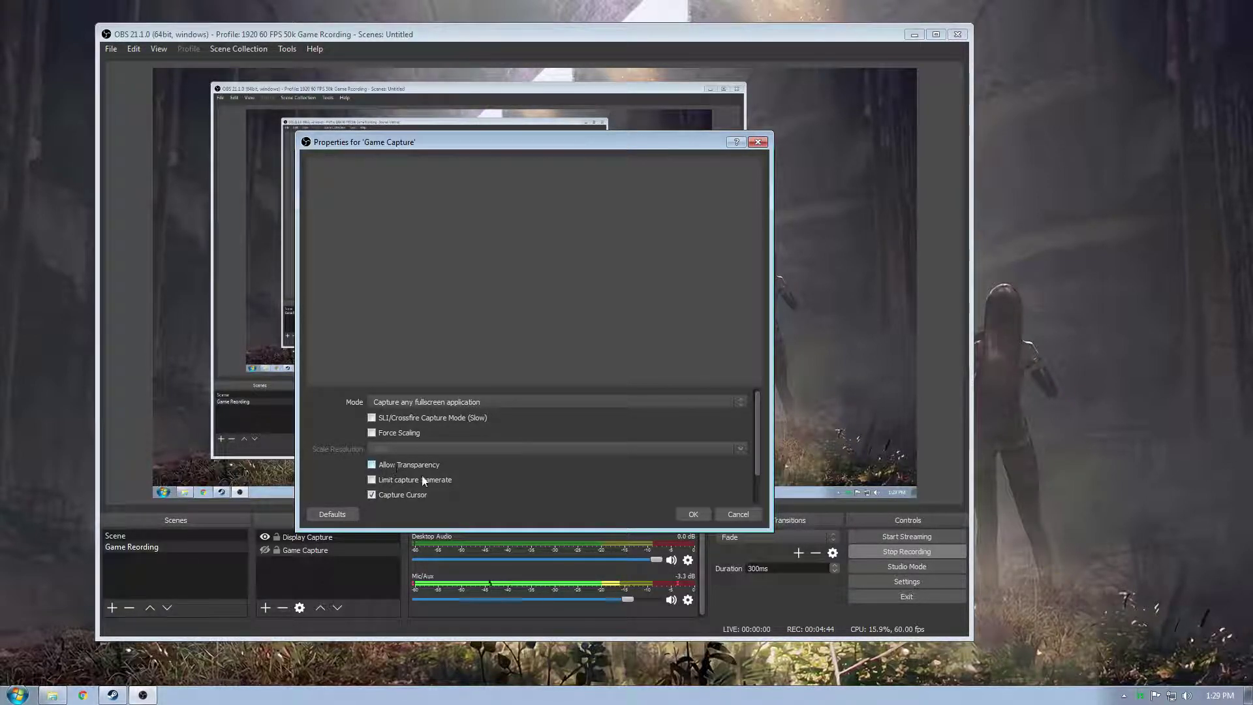
left_click(731, 513)
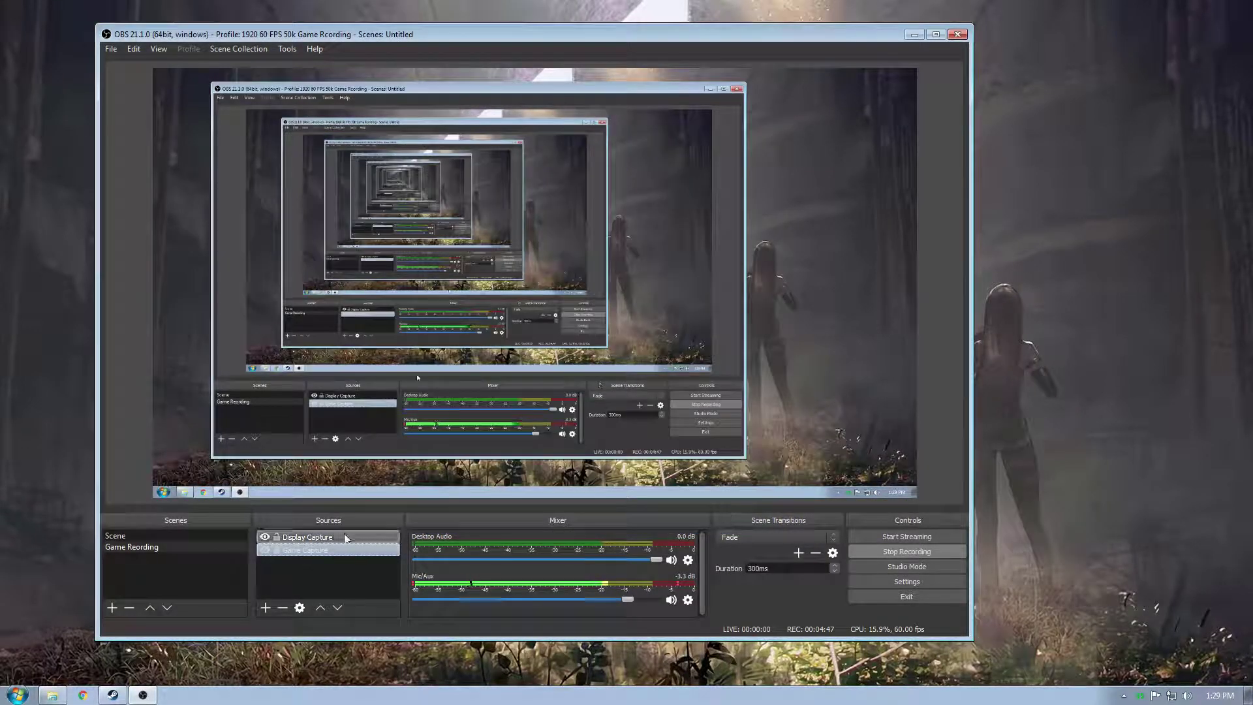
Open OBS Settings via Advanced to the Hotkeys page, showing F11 for start and stop recording.
left_click(858, 578)
left_click(255, 332)
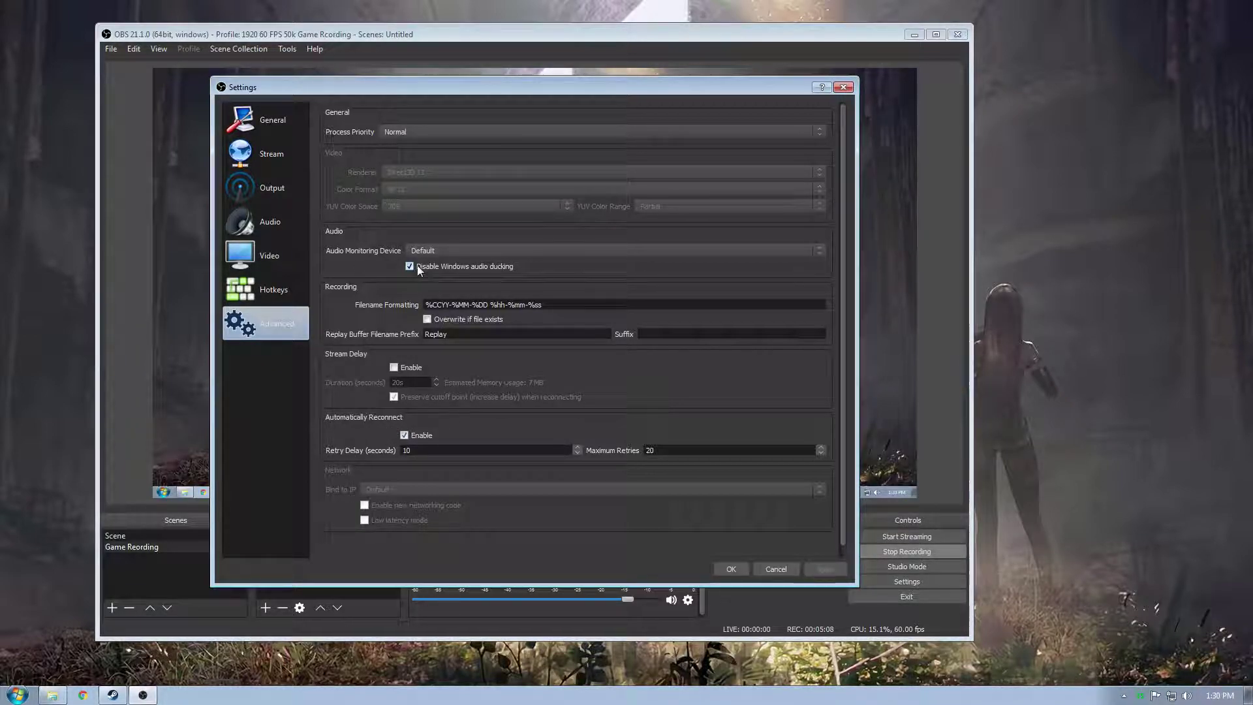
left_click(259, 297)
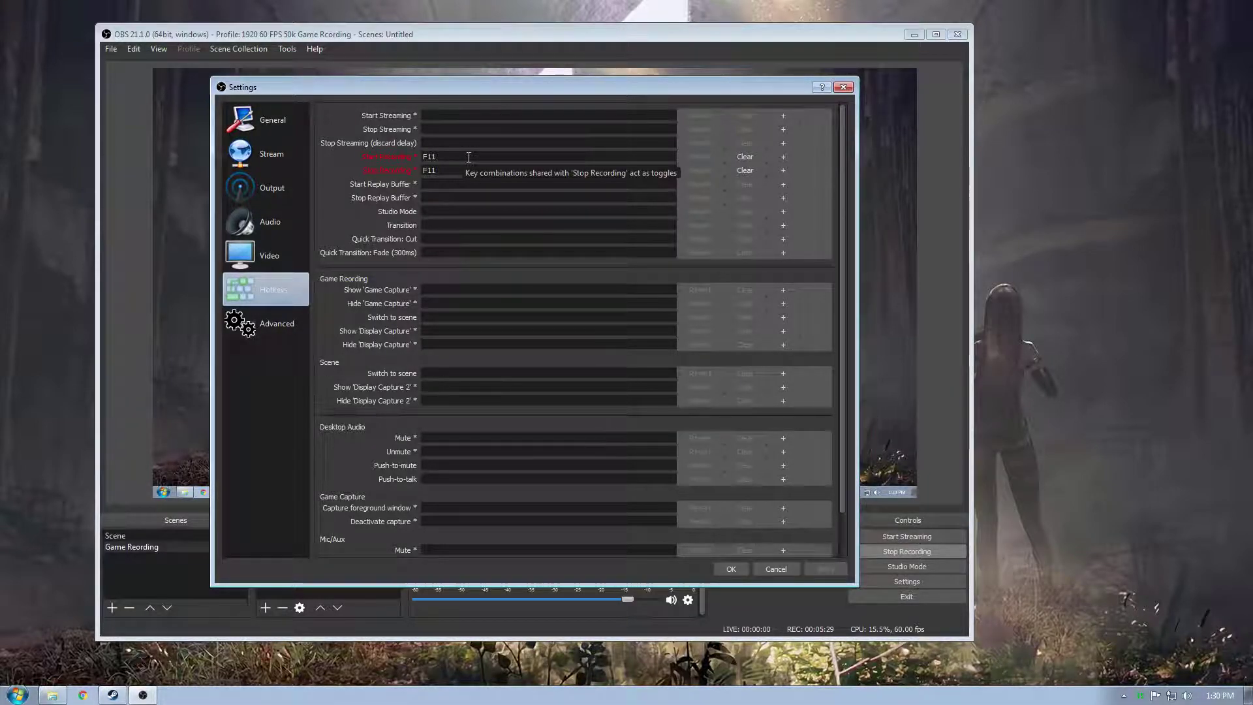
left_click(268, 257)
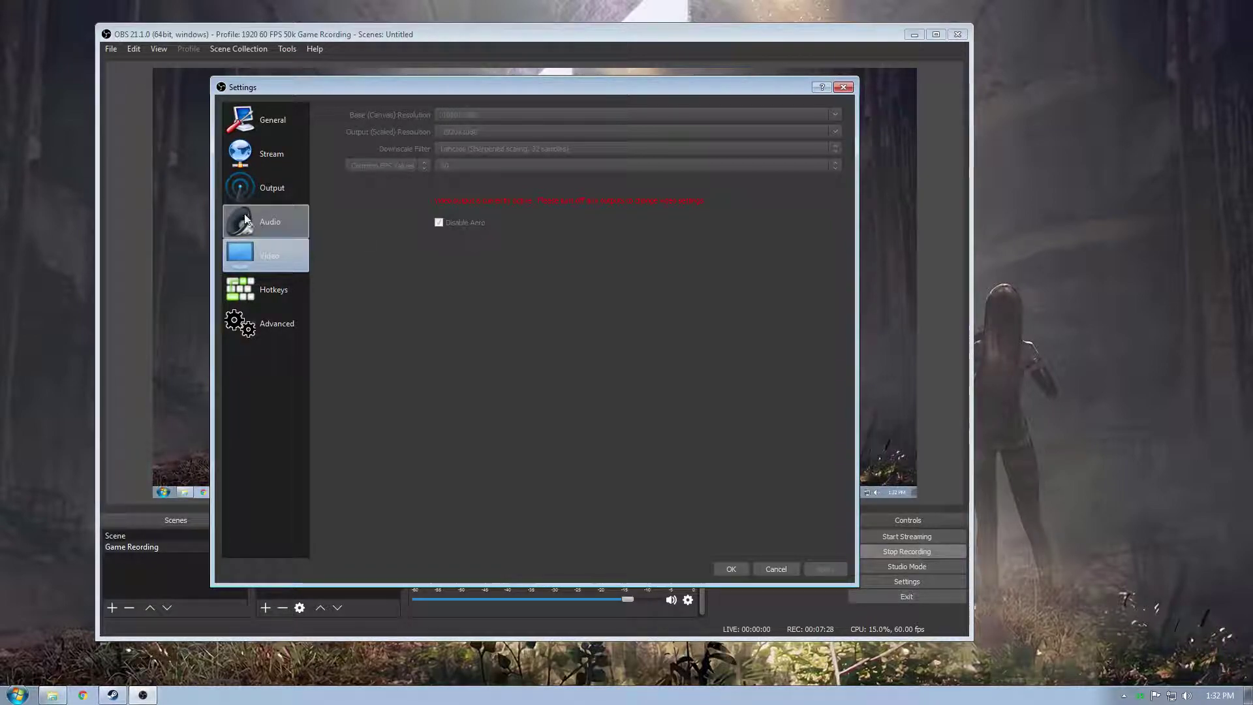
Switch Settings to the Audio page: 48khz stereo, desktop speakers and microphone devices.
left_click(284, 218)
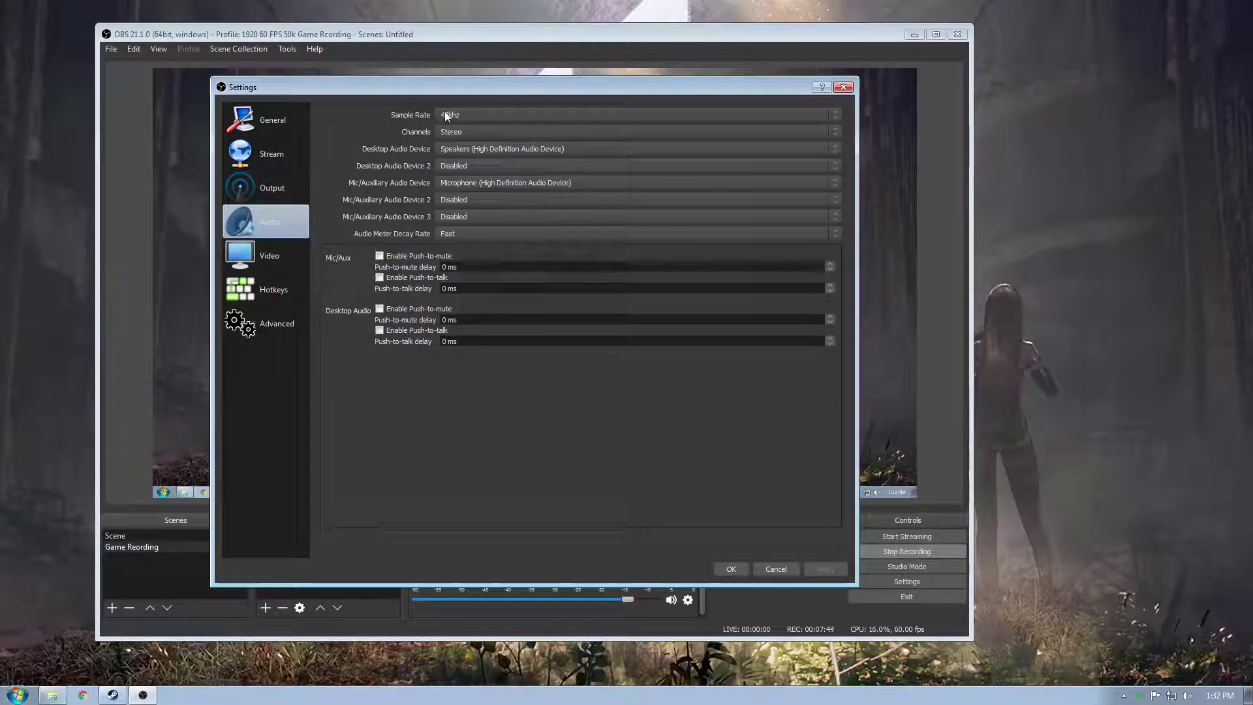
Bring up the Windows system tray sound options menu.
right_click(1187, 695)
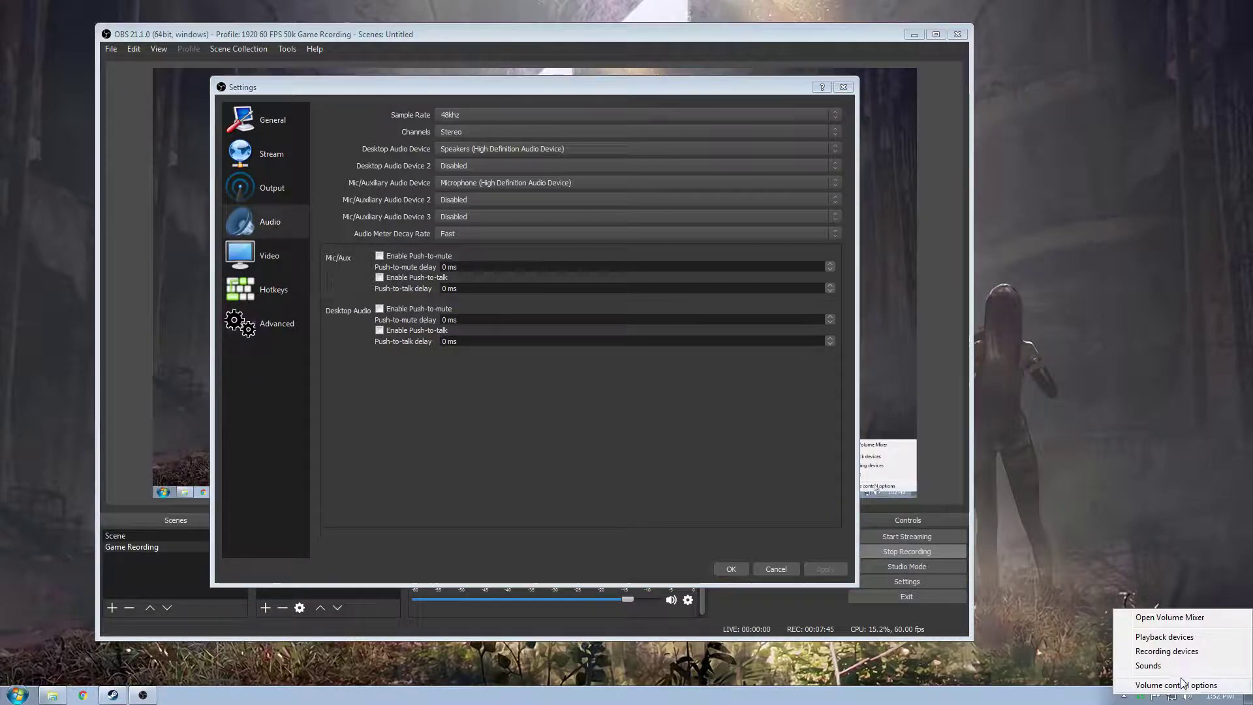
left_click(1166, 651)
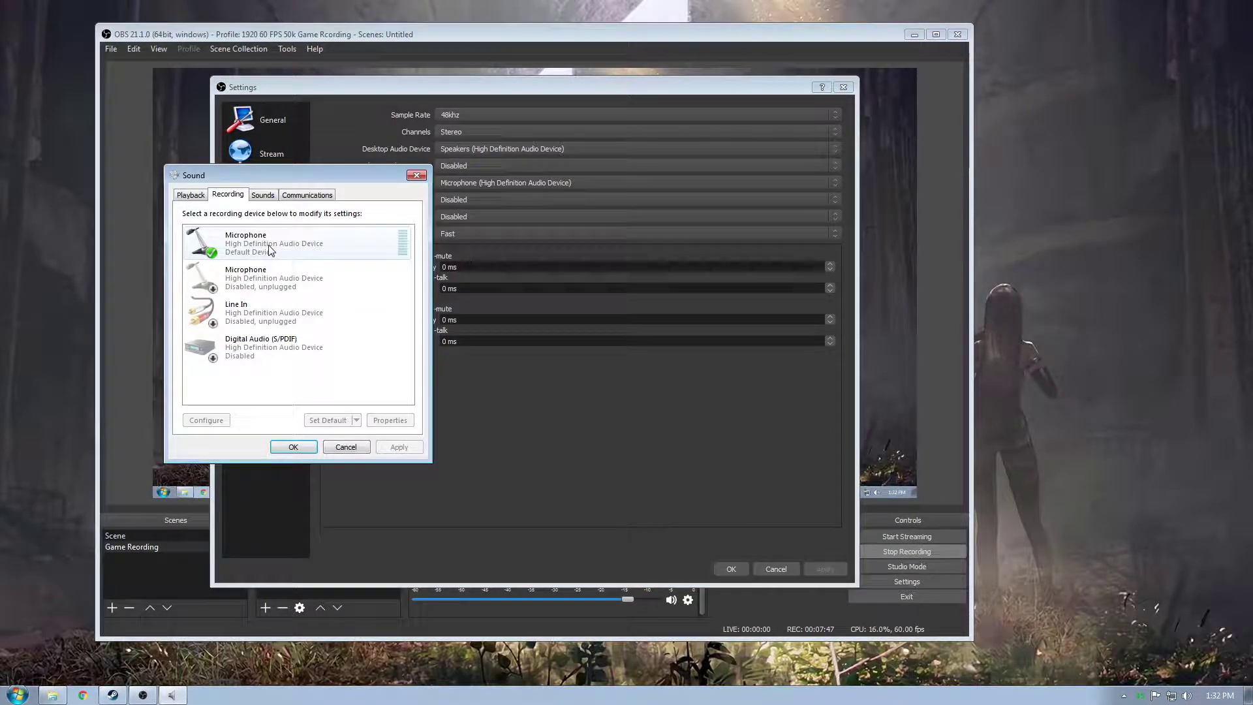
right_click(271, 248)
left_click(318, 321)
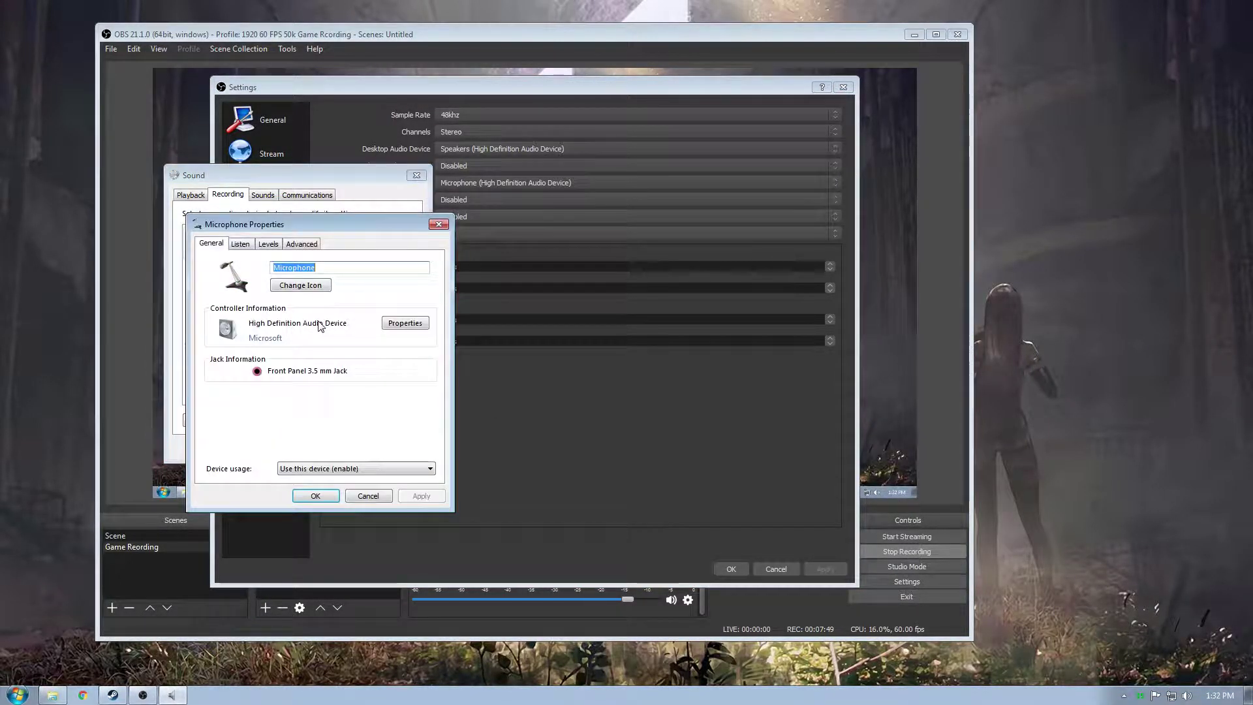
left_click(306, 244)
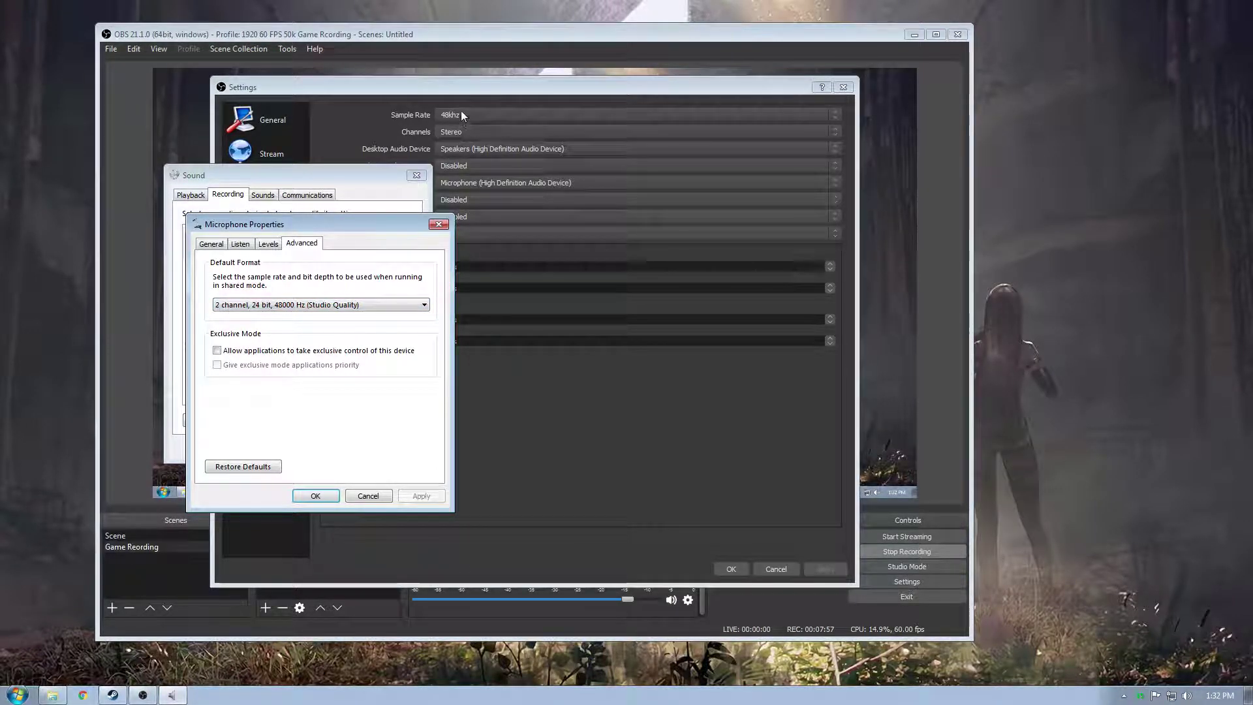
left_click(437, 224)
left_click(417, 175)
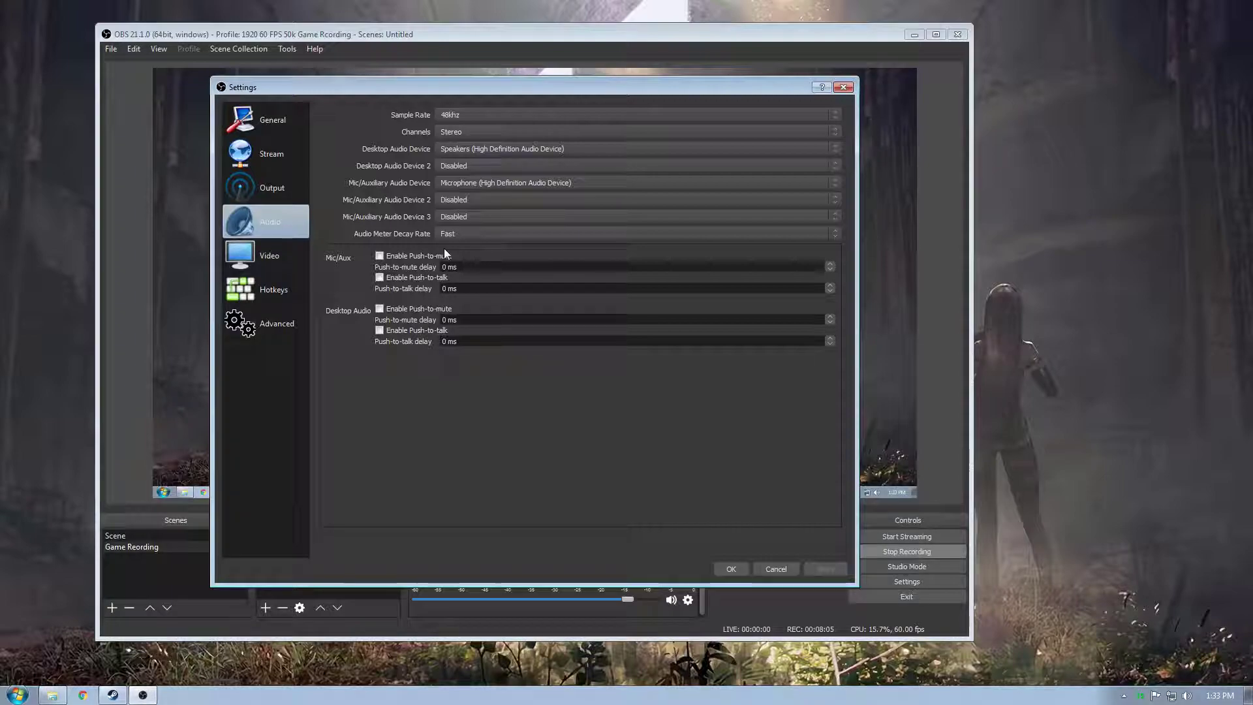
Review Output > Recording encoder settings (CBR, 3500, superfast, zerolatency), then the Video page.
left_click(260, 187)
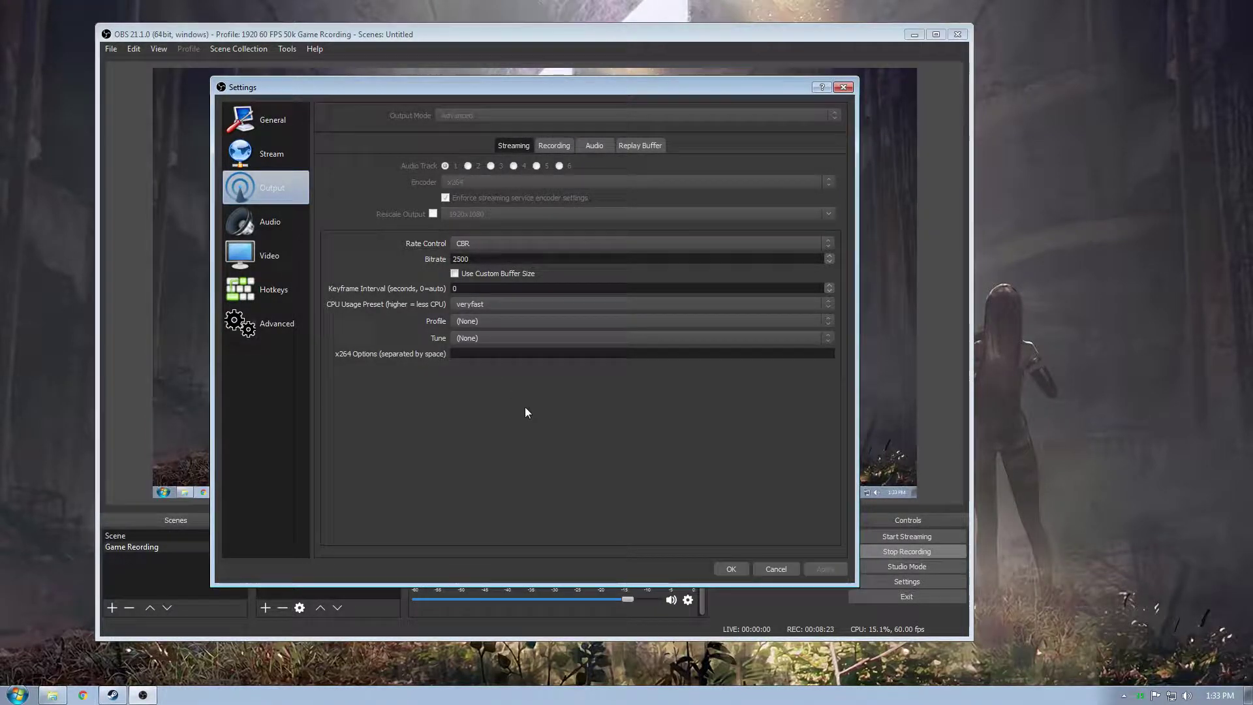
left_click(545, 145)
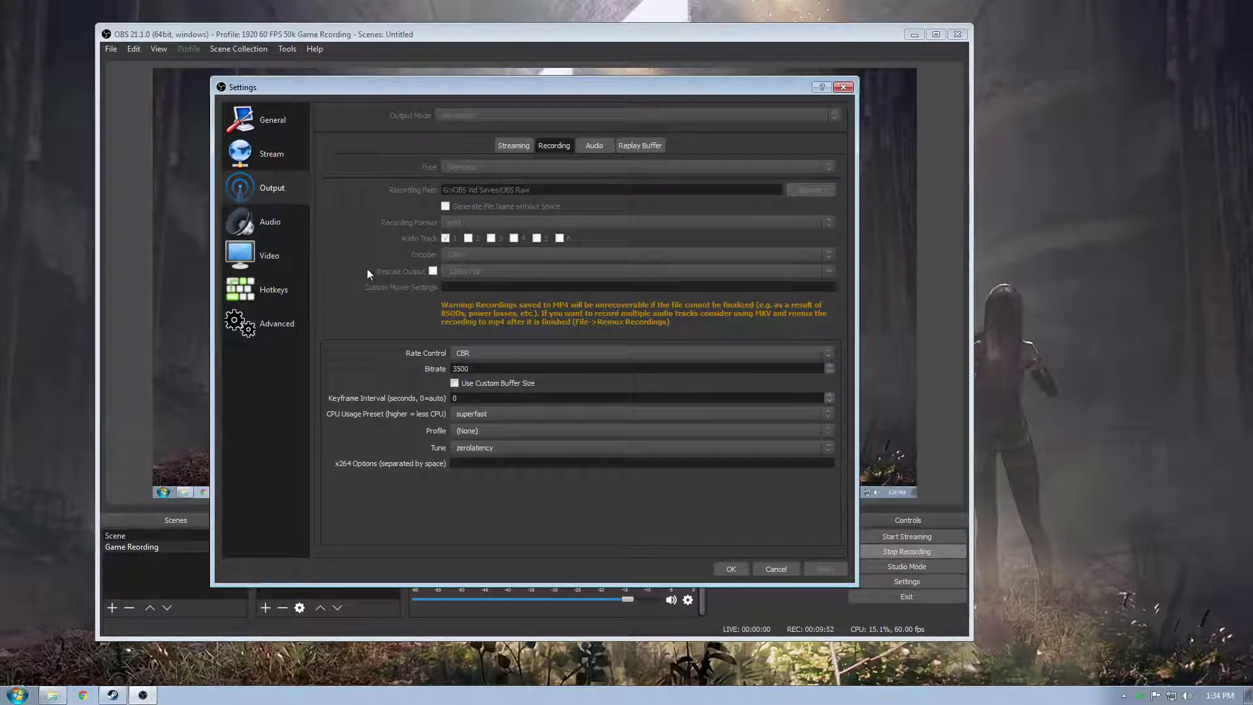
left_click(251, 254)
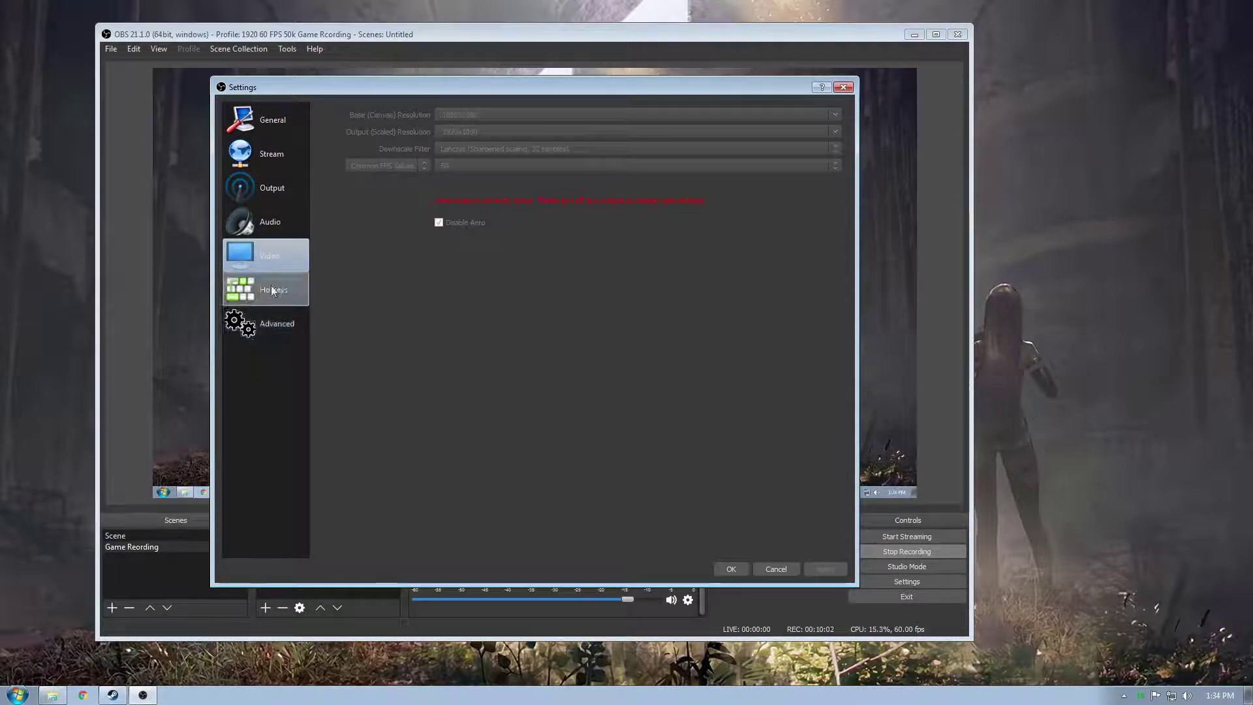
left_click(273, 199)
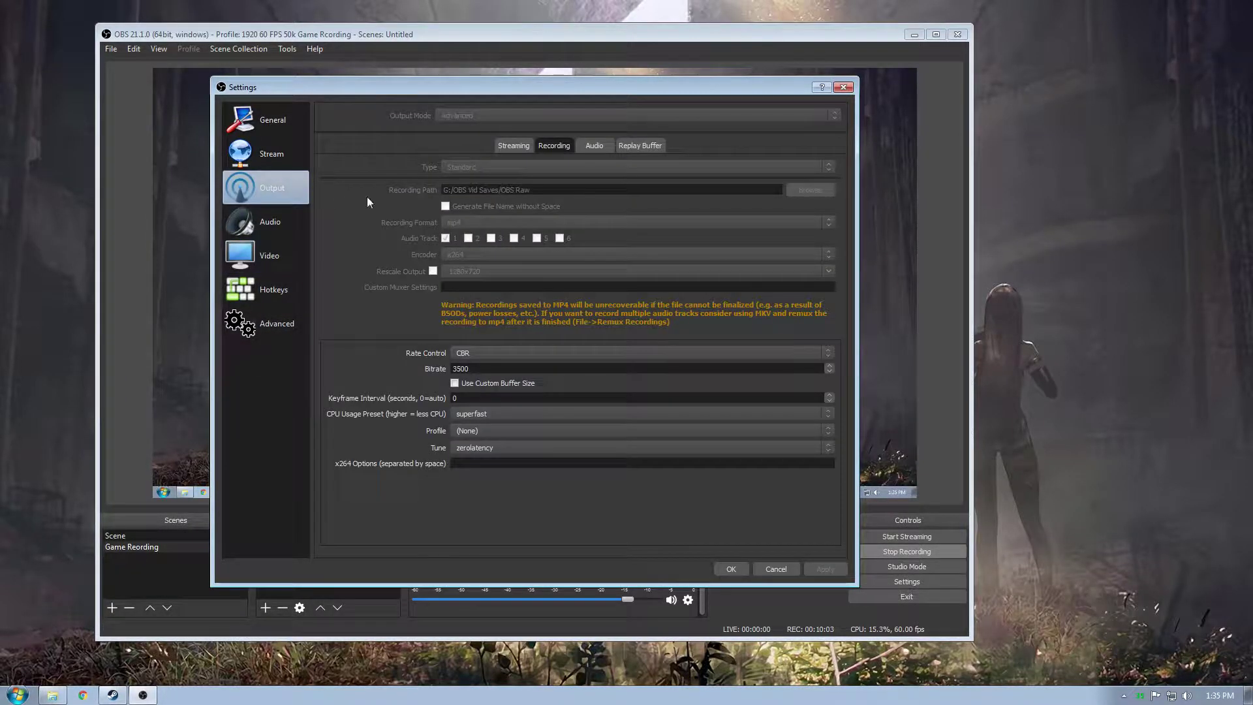
left_click(554, 146)
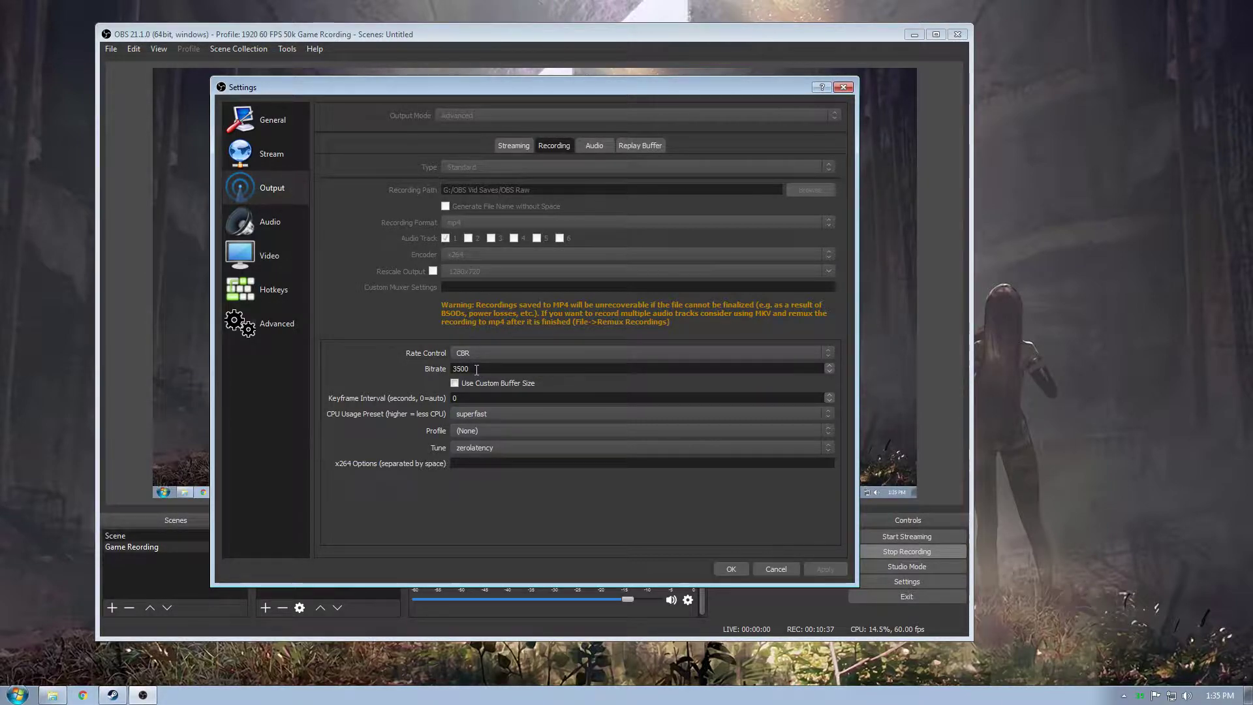
left_click_drag(478, 370, 455, 372)
Keep the CPU usage preset at superfast and change the encoder tune from zerolatency to (None).
left_click(466, 413)
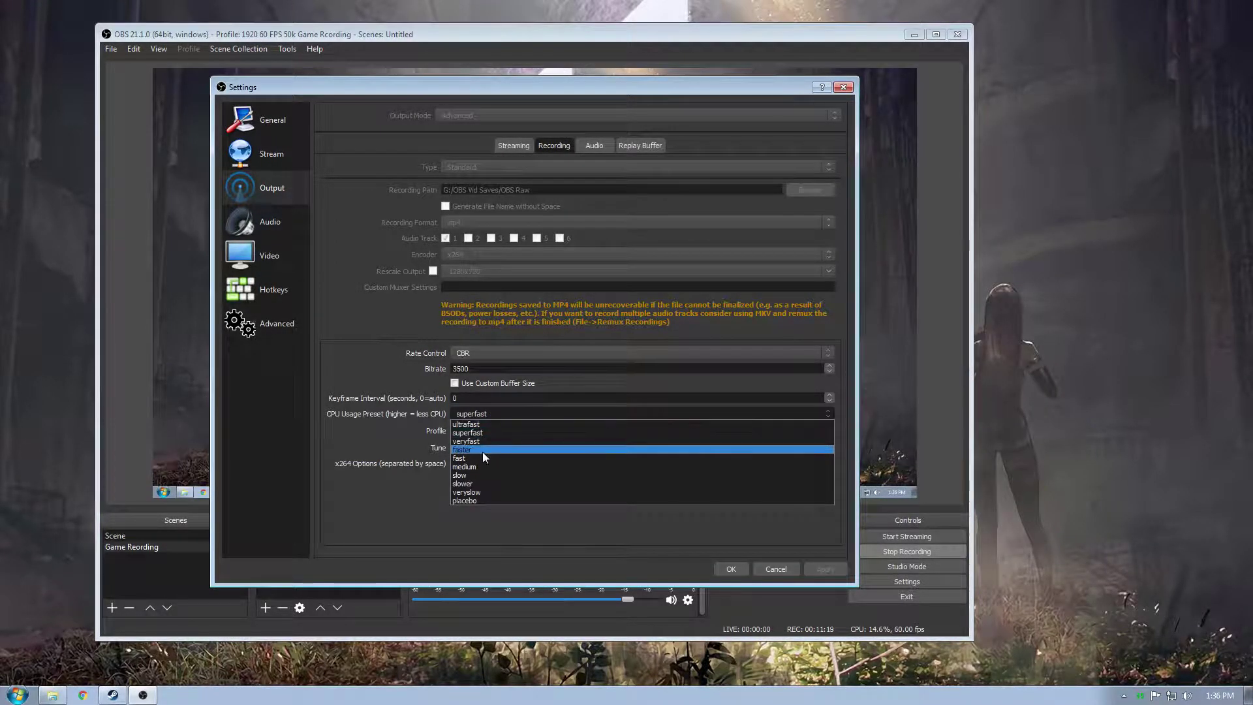
left_click(489, 412)
left_click(475, 413)
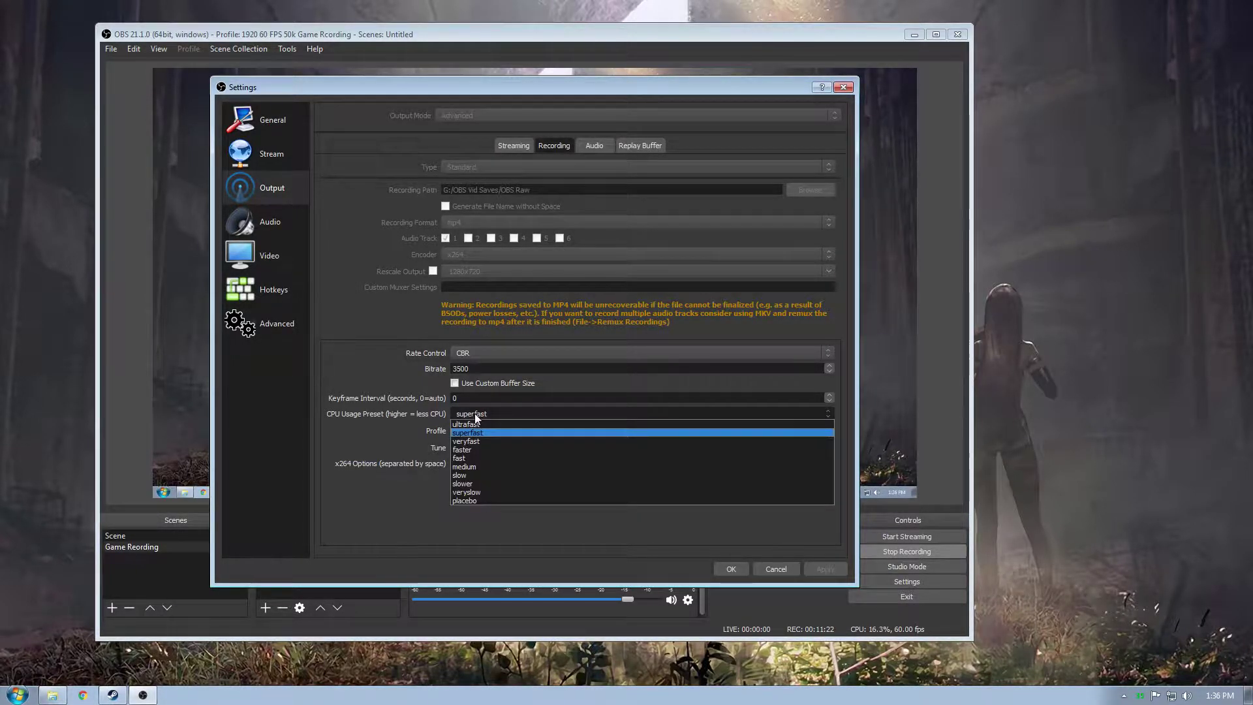
left_click(475, 413)
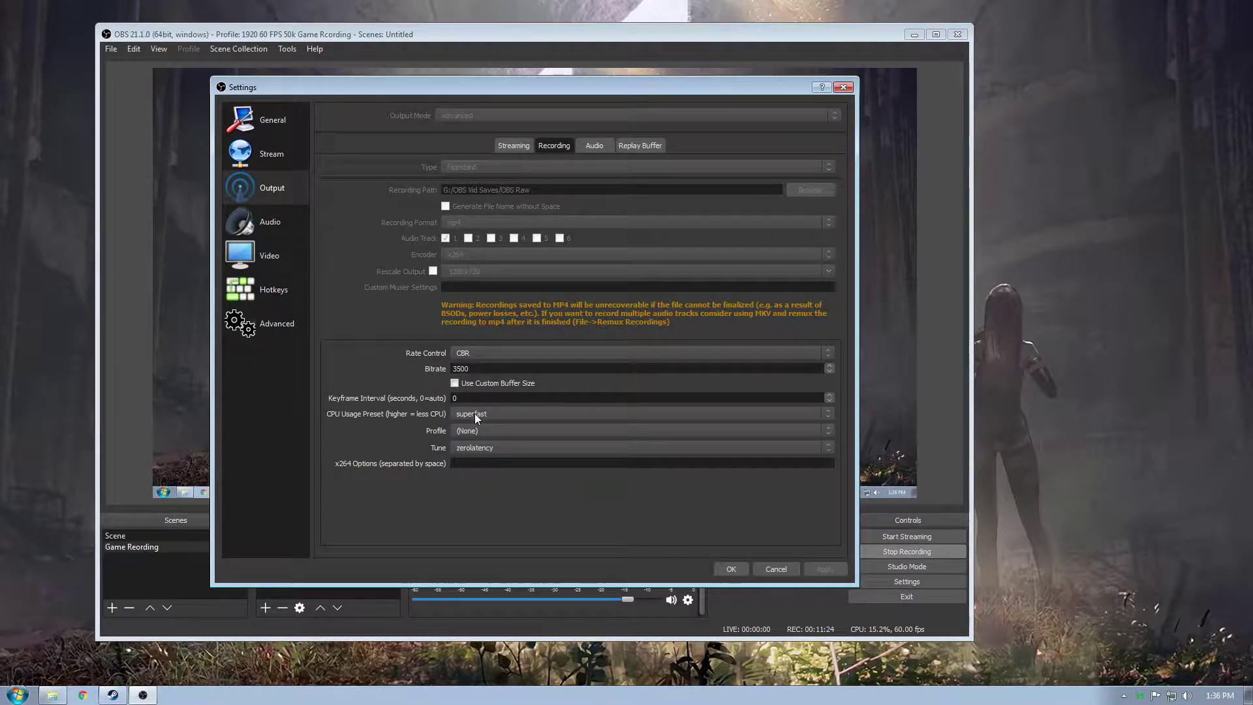
left_click(471, 447)
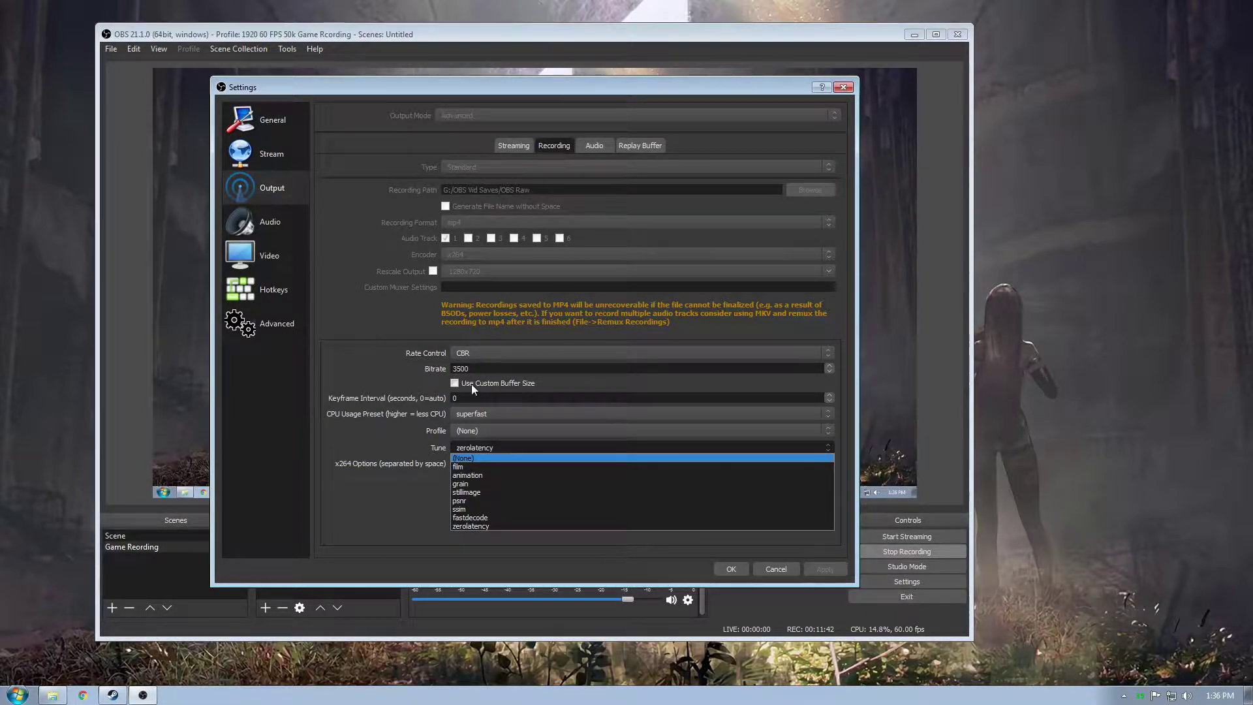
left_click(477, 458)
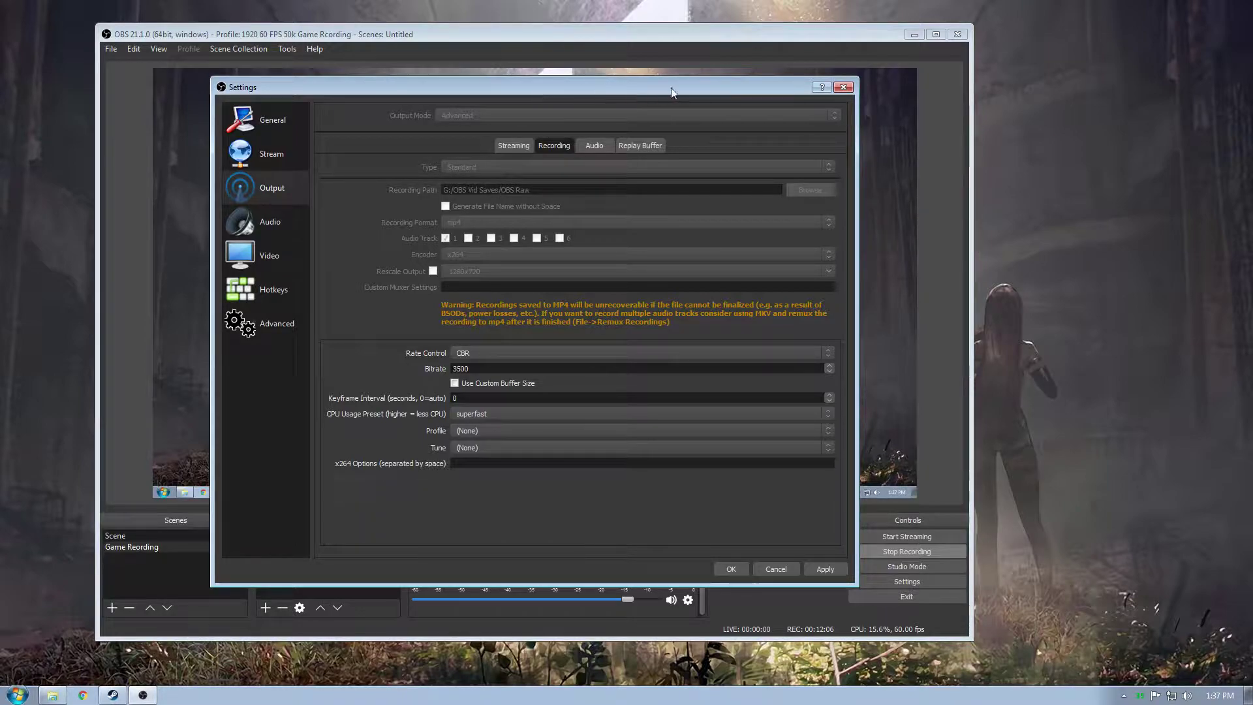
Move the Settings window up and to the right, then check the CPU usage preset list.
left_click_drag(633, 55, 739, 41)
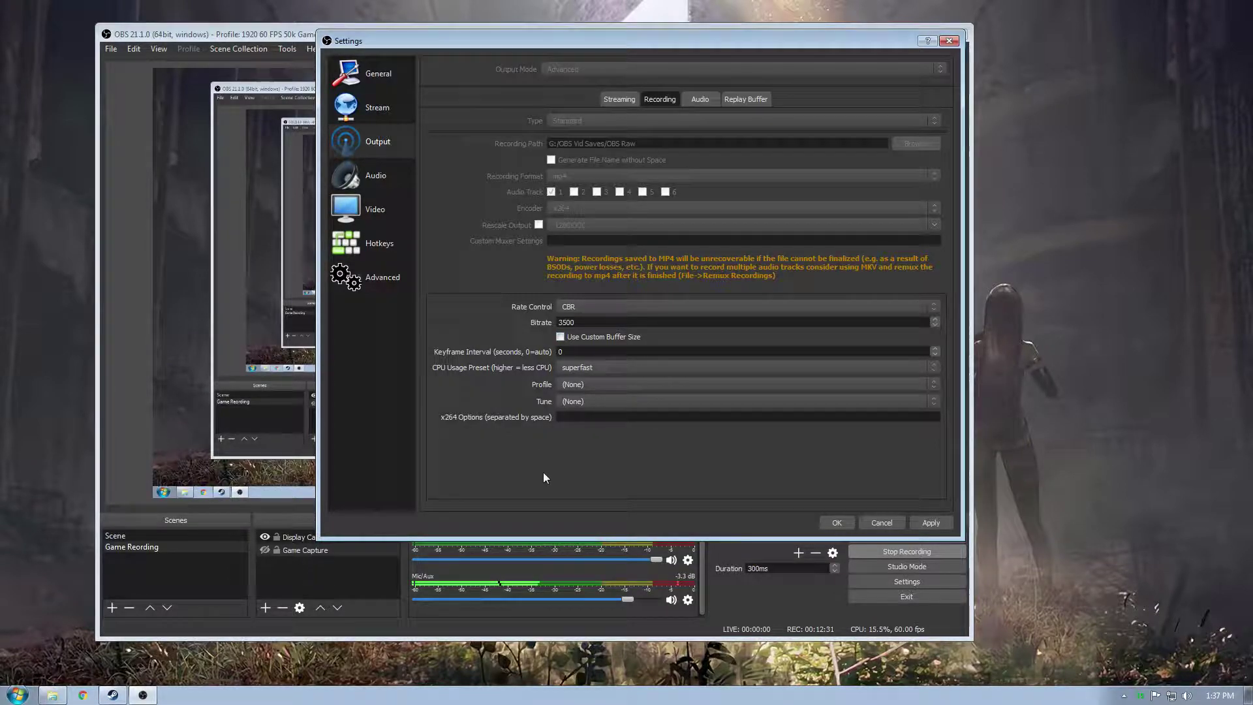
left_click(581, 367)
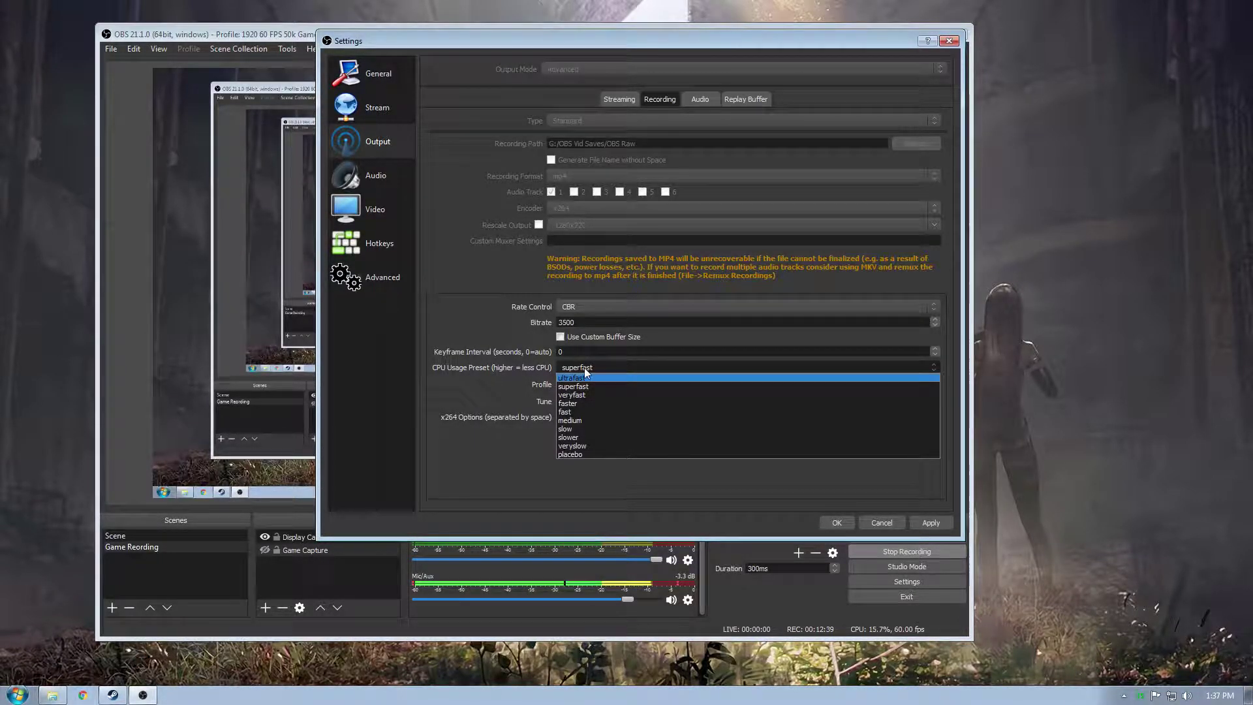
Confirm superfast preset and (None) tune, then replace the 3500 bitrate with 3000.
left_click(587, 367)
left_click(578, 402)
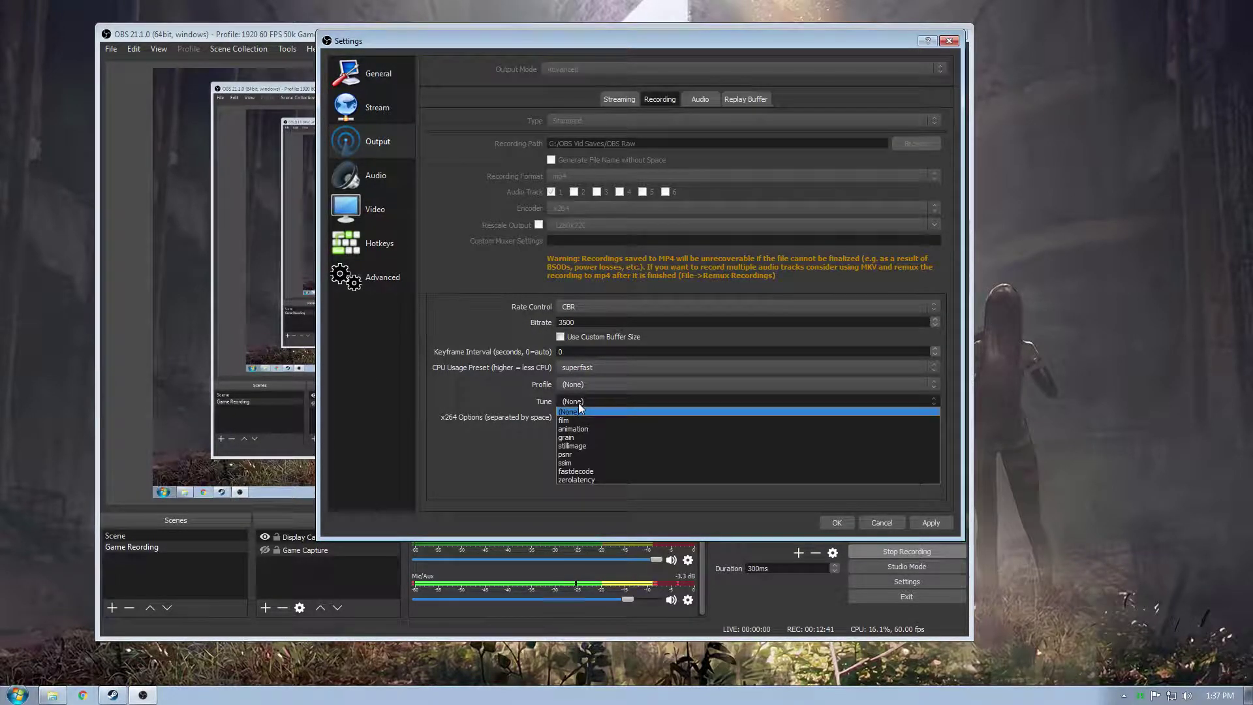
left_click(579, 401)
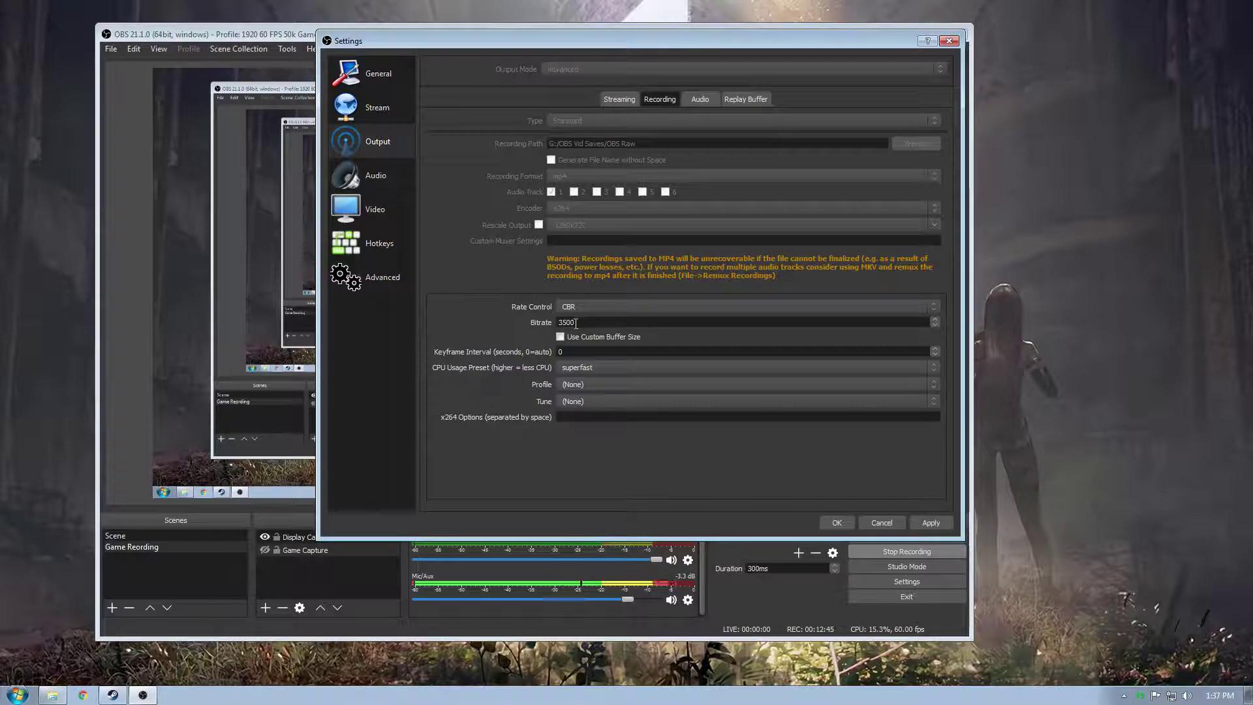
left_click_drag(578, 322, 552, 320)
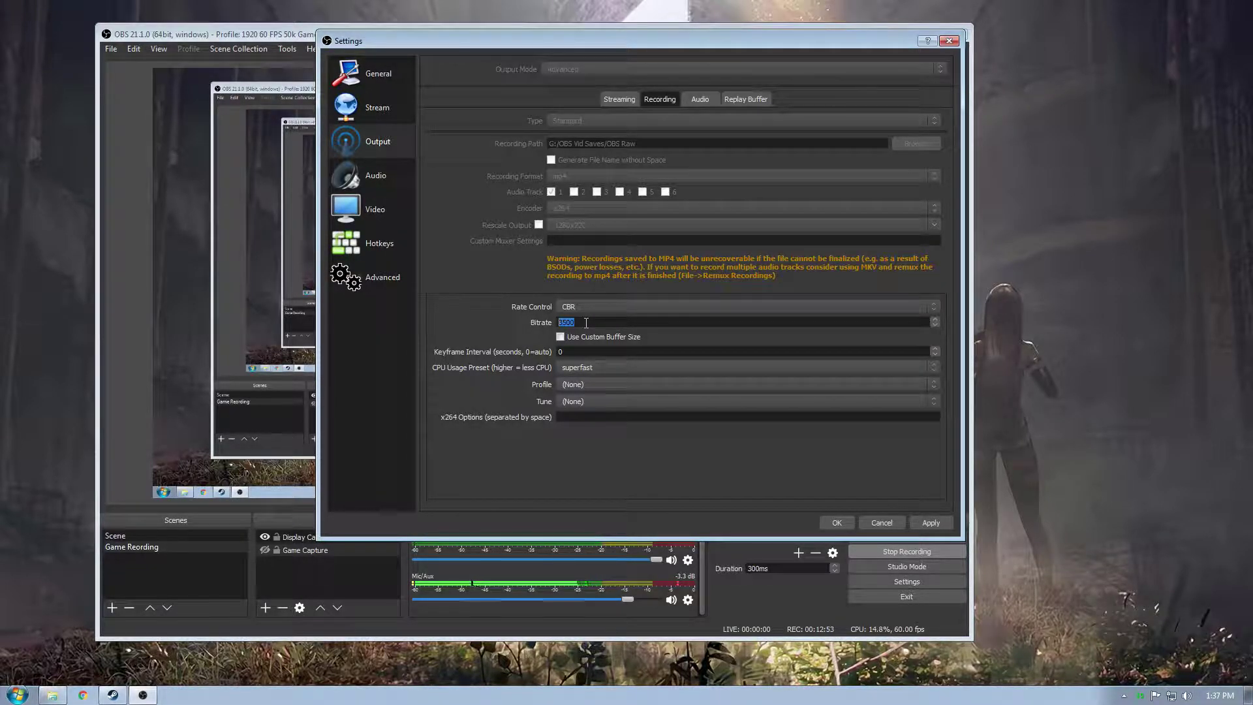
type("3000")
Replace the recording encoder's bitrate value with 50000.
left_click_drag(586, 322, 556, 323)
type("50000")
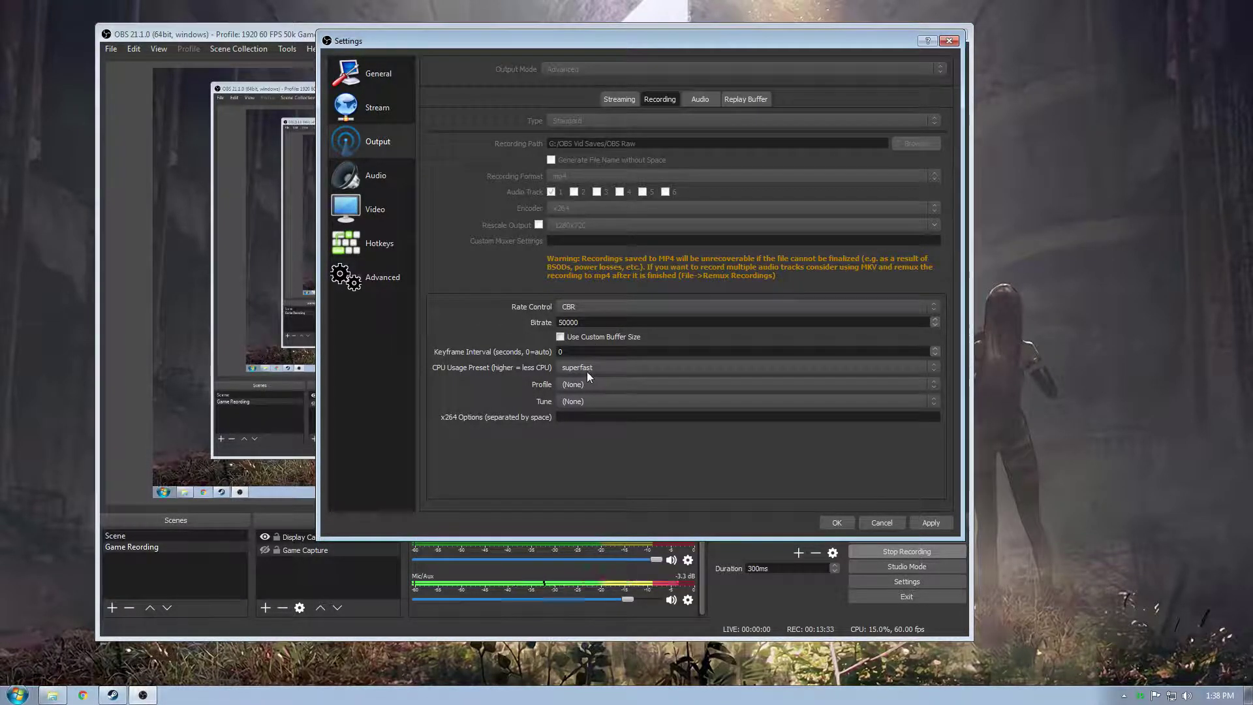
Keep the superfast CPU preset, set the tune to zerolatency, and select the 50000 bitrate value.
left_click(568, 367)
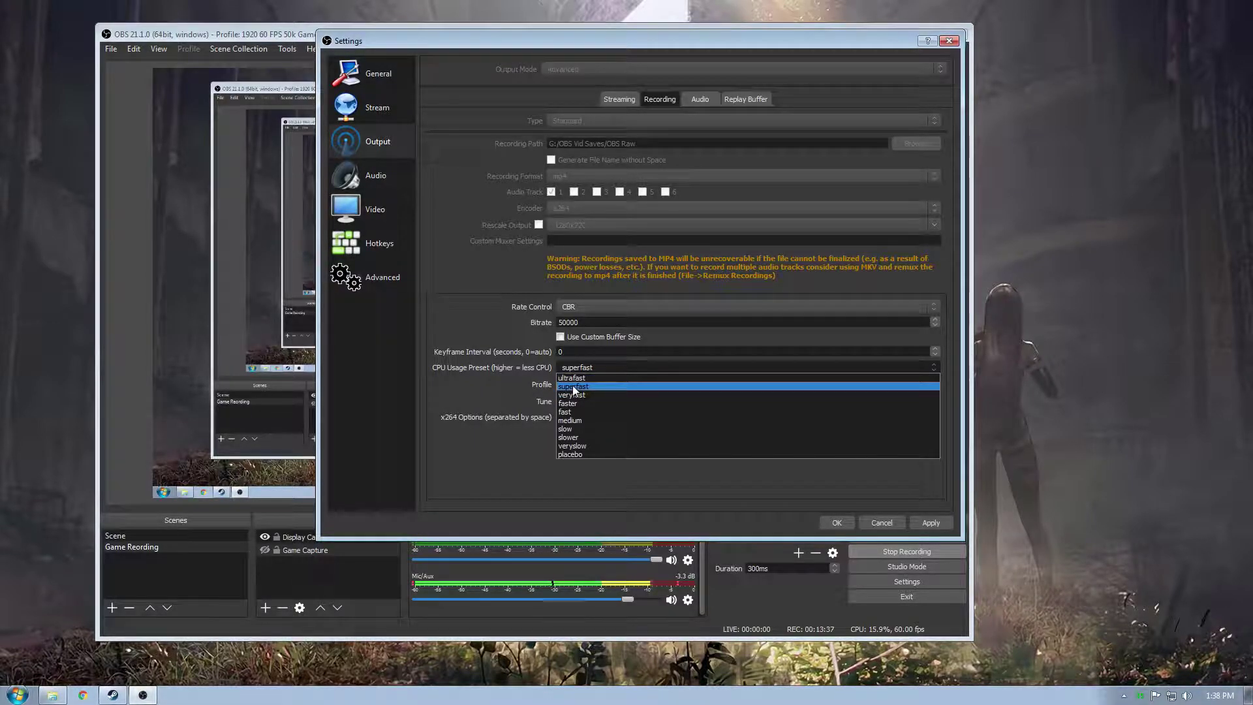
left_click(574, 383)
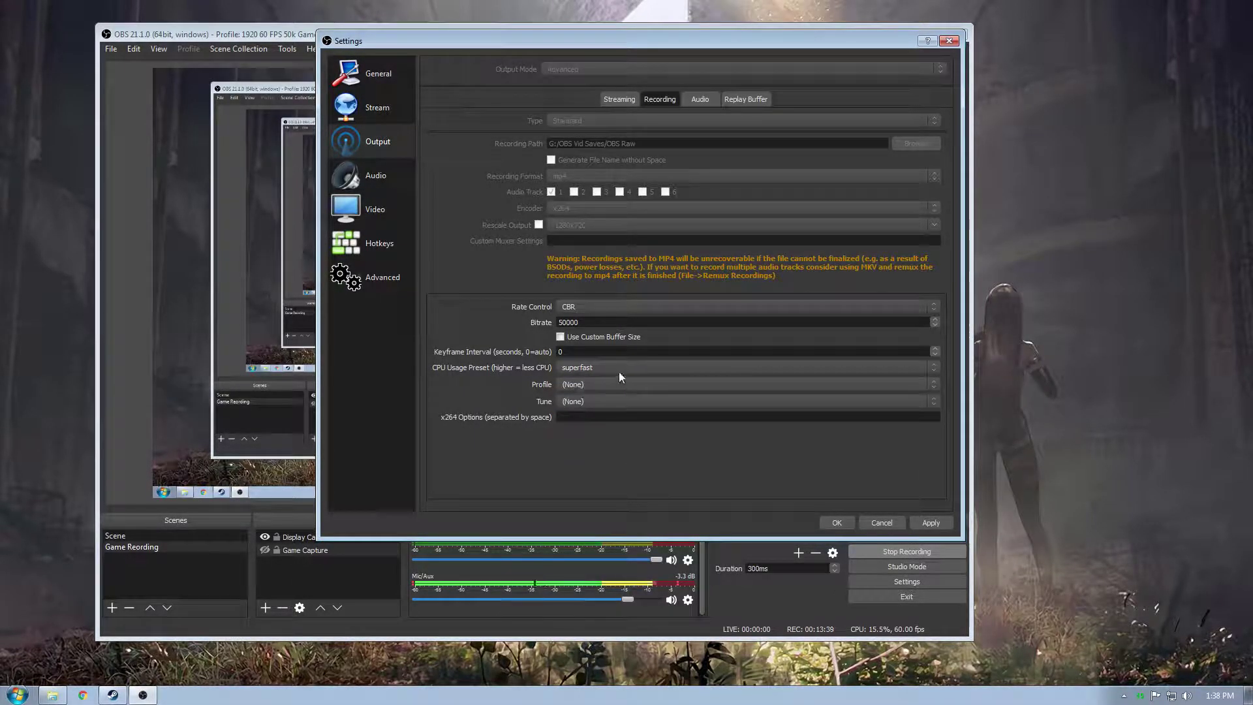
left_click(574, 402)
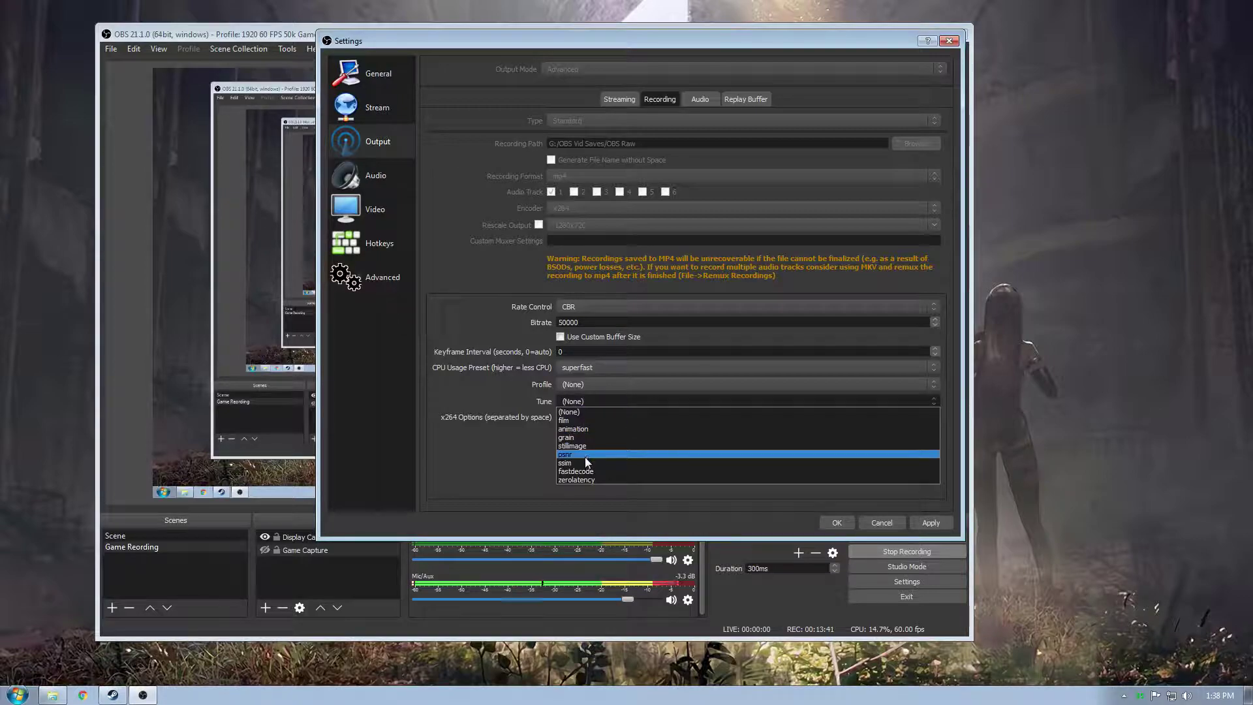
left_click(584, 478)
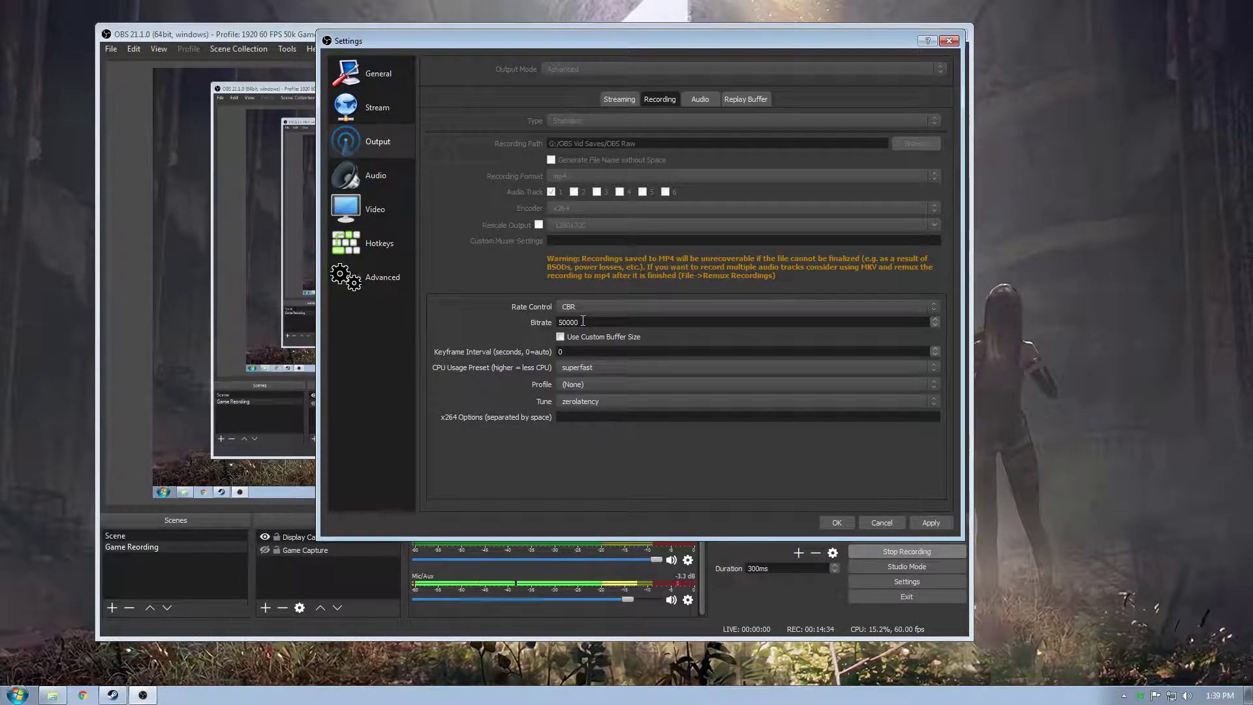
left_click_drag(583, 321, 560, 321)
type("45000")
left_click_drag(582, 323, 553, 323)
type("50000")
left_click_drag(586, 326, 560, 324)
left_click(597, 367)
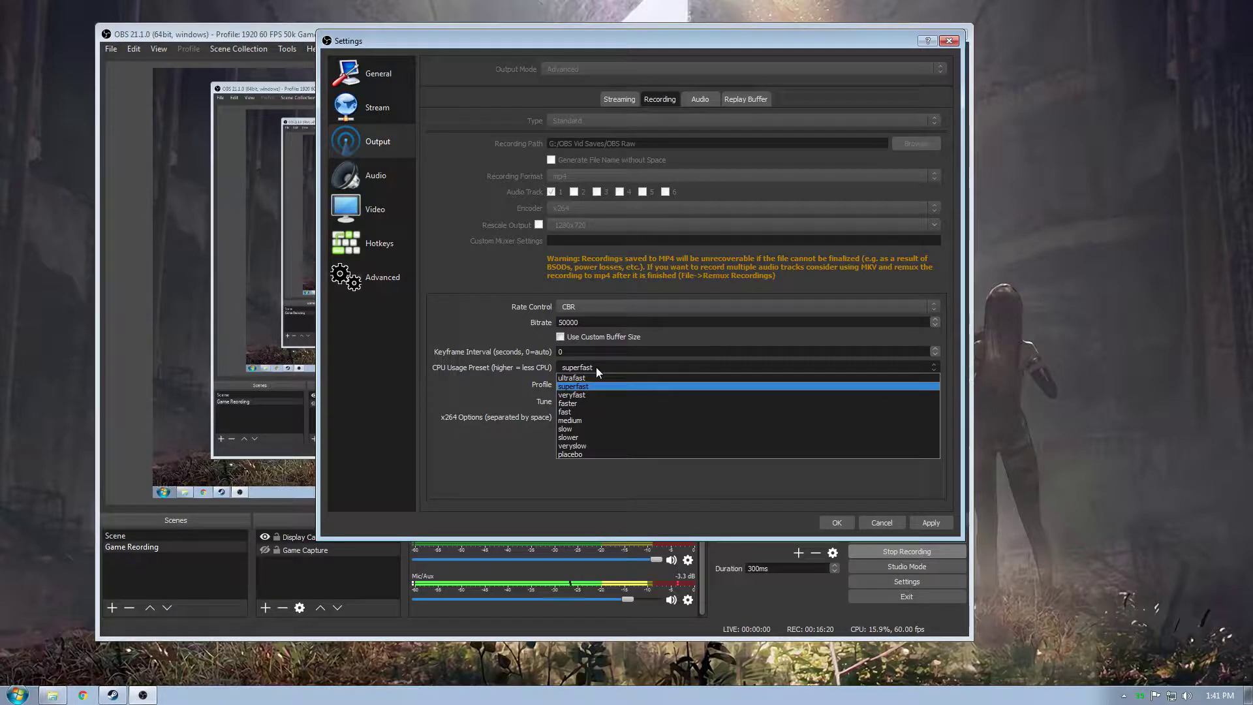
Review the CPU preset list, leaving it at superfast, and select the 50000 bitrate value.
left_click(597, 367)
left_click(584, 364)
left_click(584, 364)
double_click(552, 319)
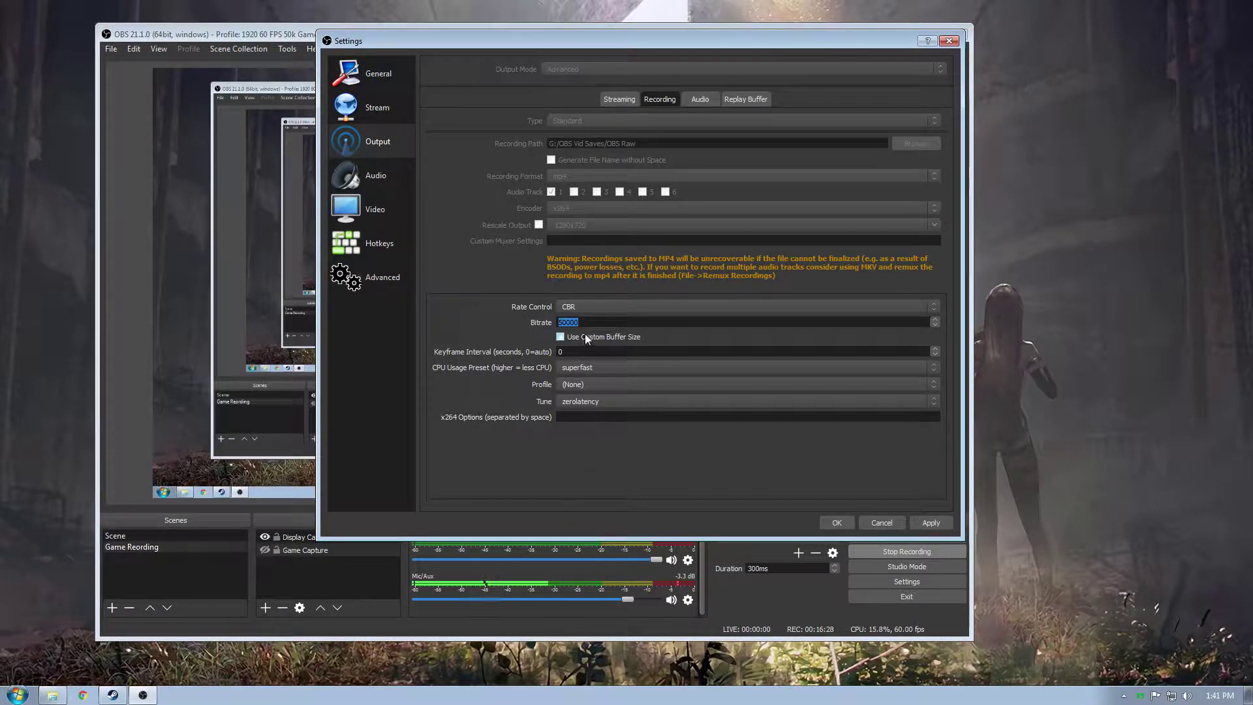
left_click(584, 370)
left_click(583, 317)
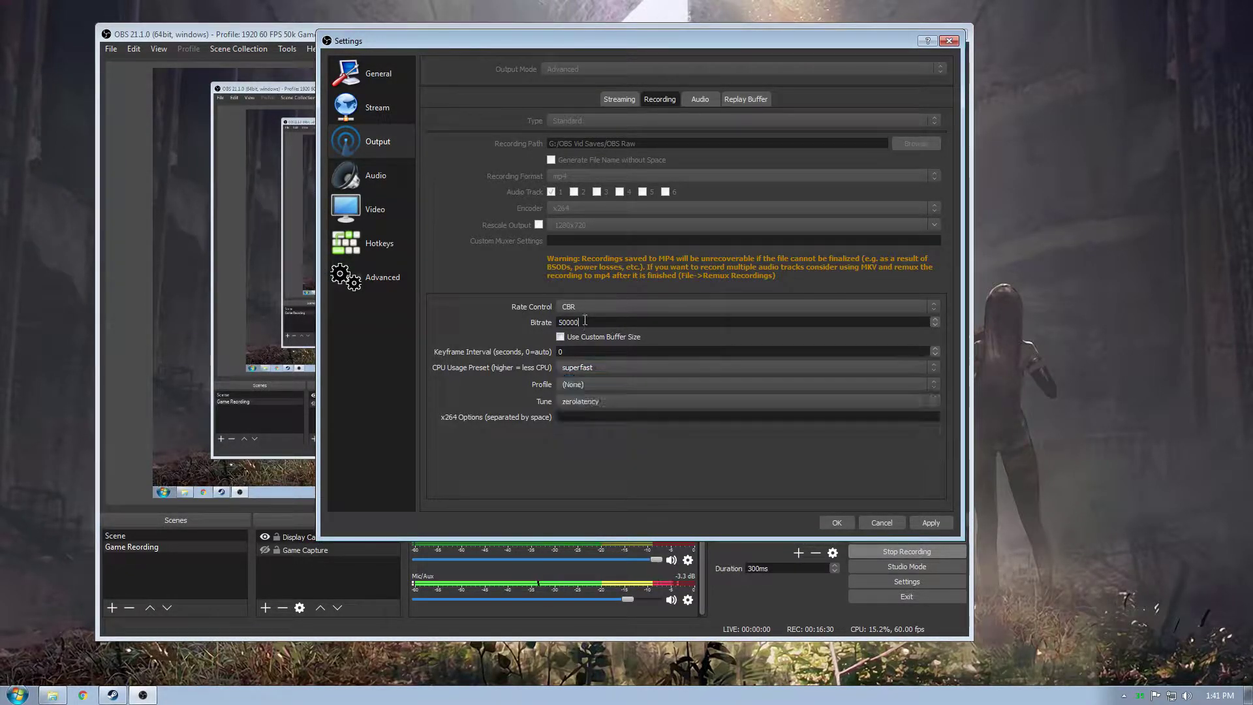
Set the tune to (None) and the CPU preset to ultrafast, keeping bitrate 50000.
left_click(586, 400)
left_click(583, 407)
left_click(582, 369)
left_click(584, 379)
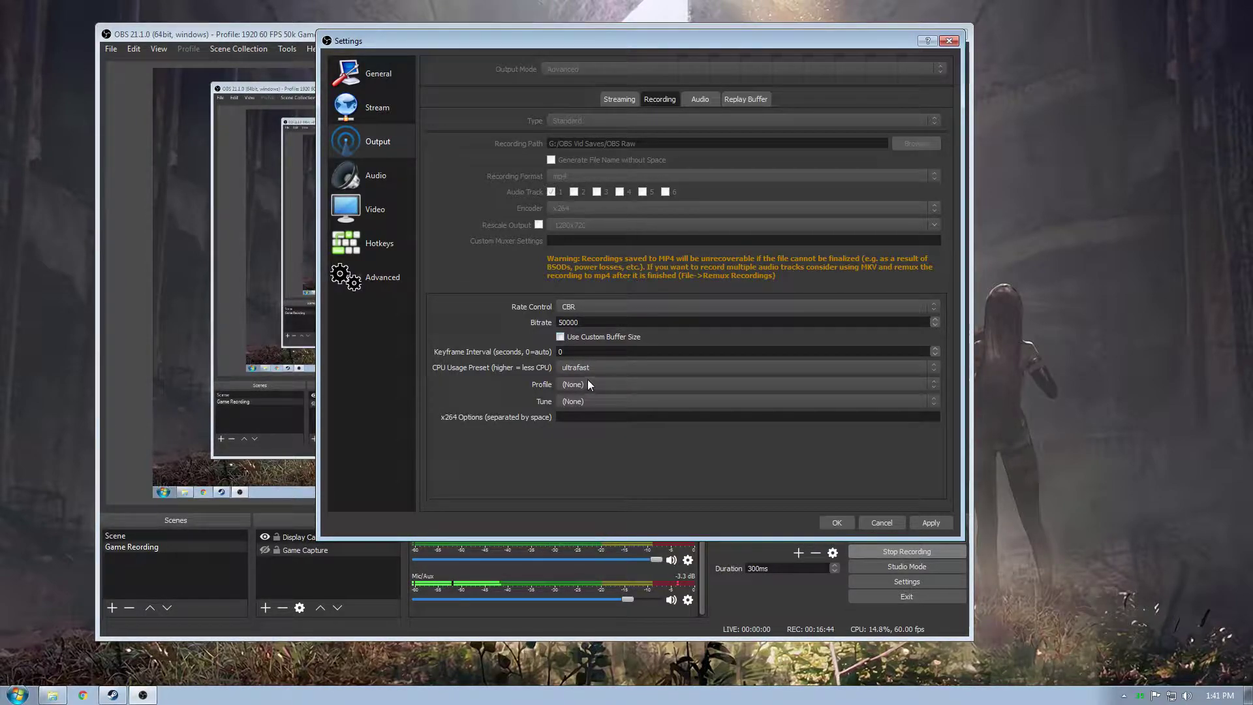
double_click(561, 322)
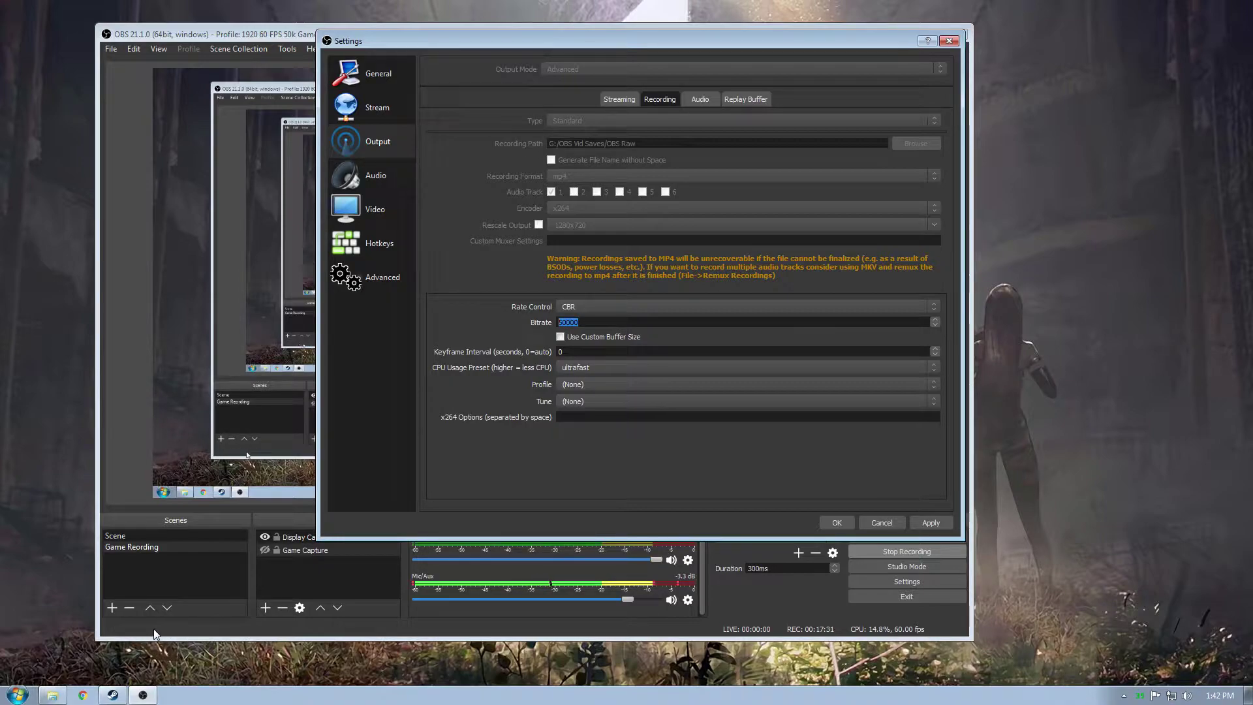
left_click(485, 329)
Close the Settings window, choosing Yes to save the changed recording settings.
left_click(949, 41)
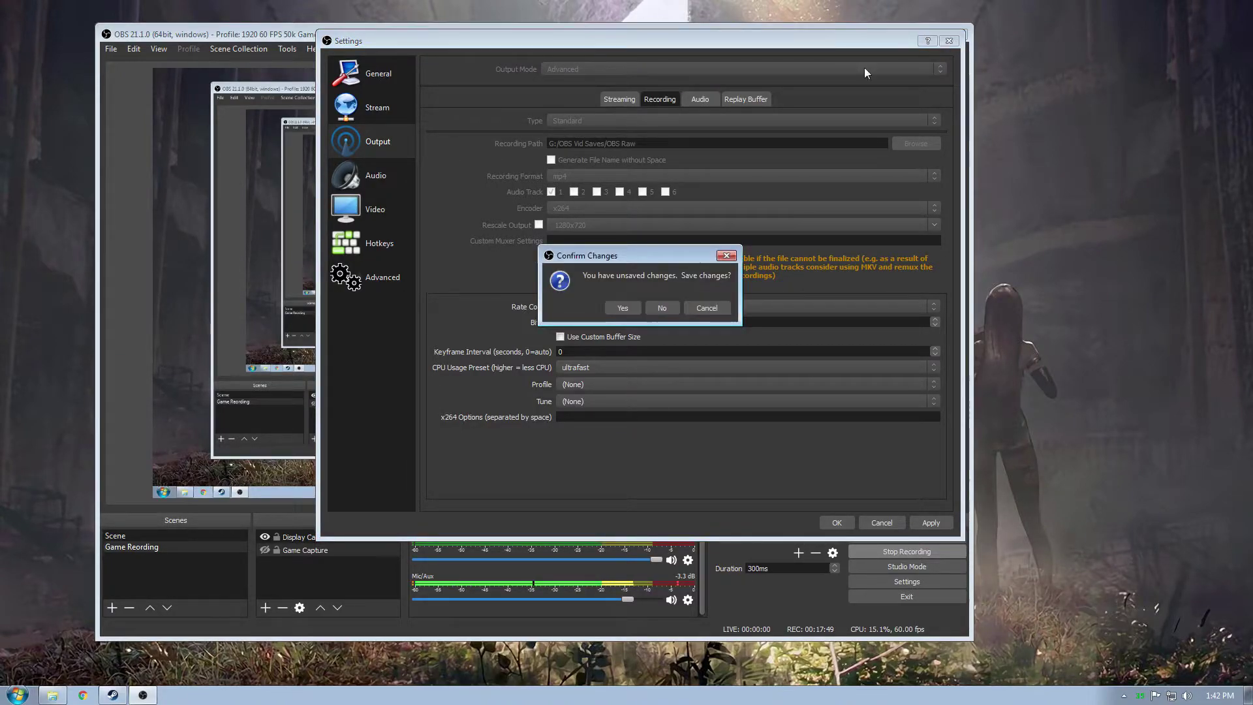
left_click(668, 304)
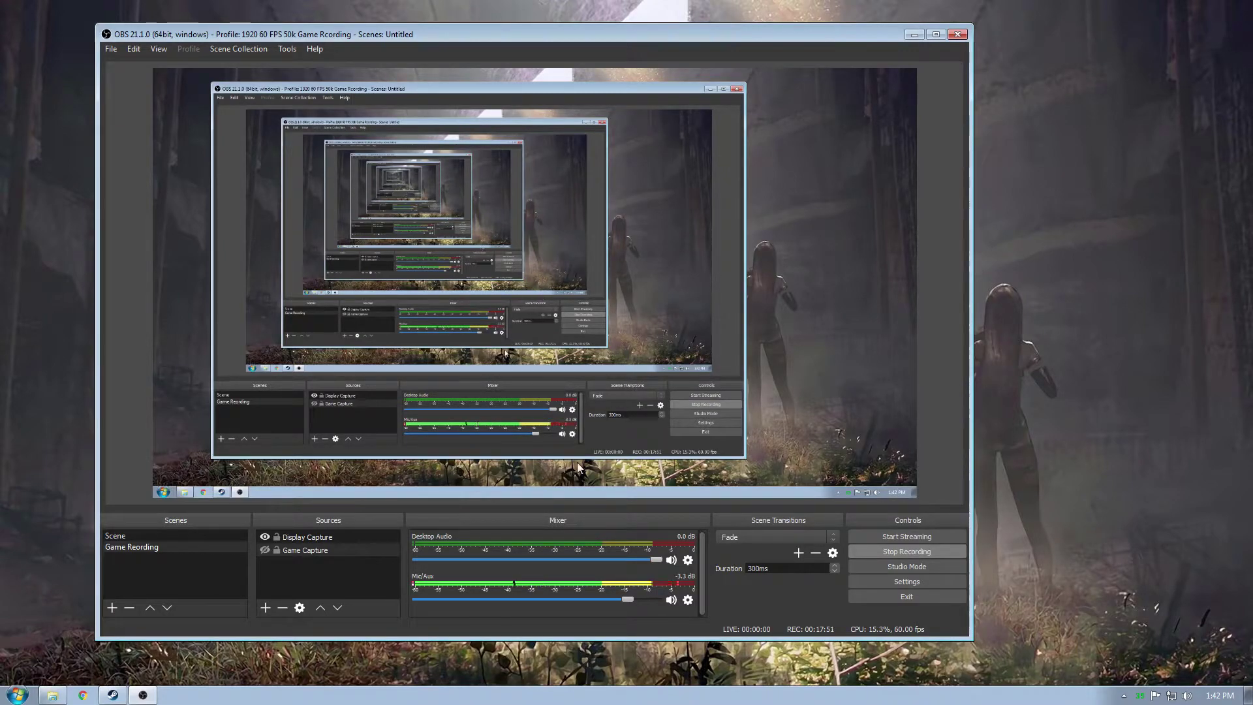